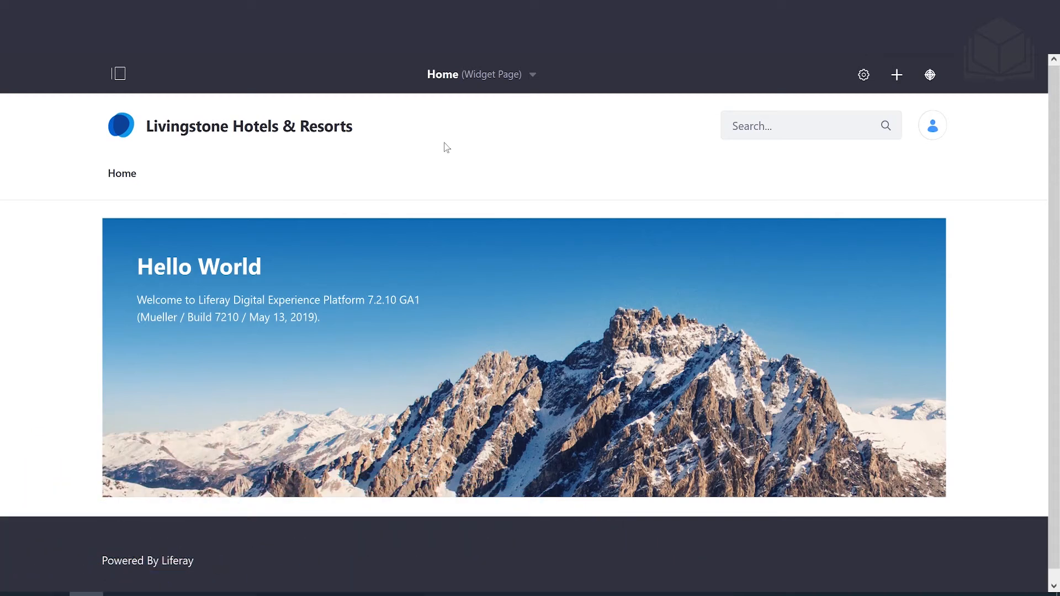
Step: Switch the site administration from Livingstone Hotels & Resorts to the Global site
left_click(119, 74)
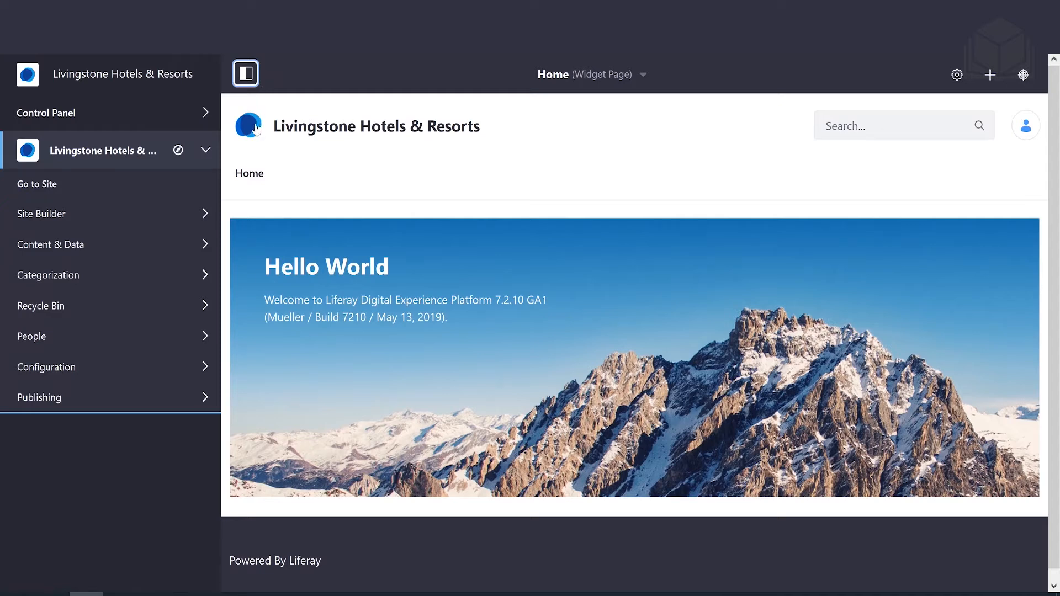
left_click(179, 152)
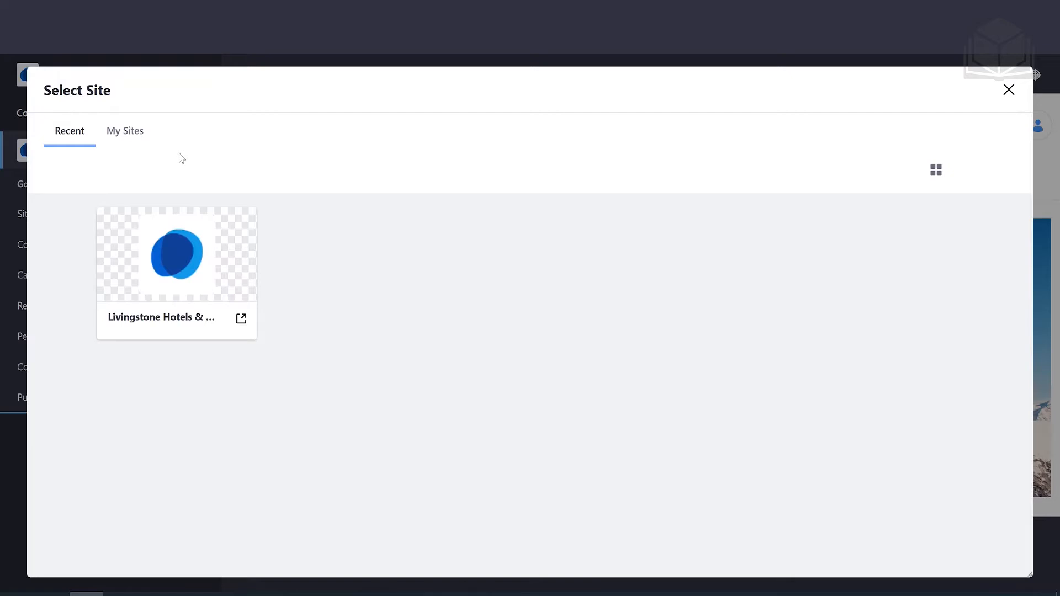
left_click(139, 139)
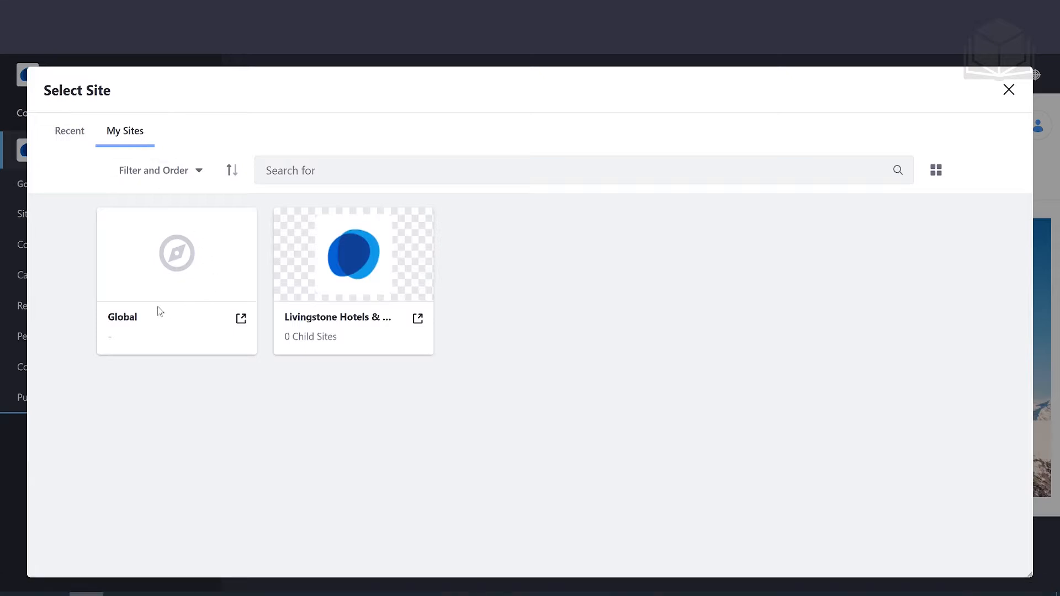
left_click(114, 325)
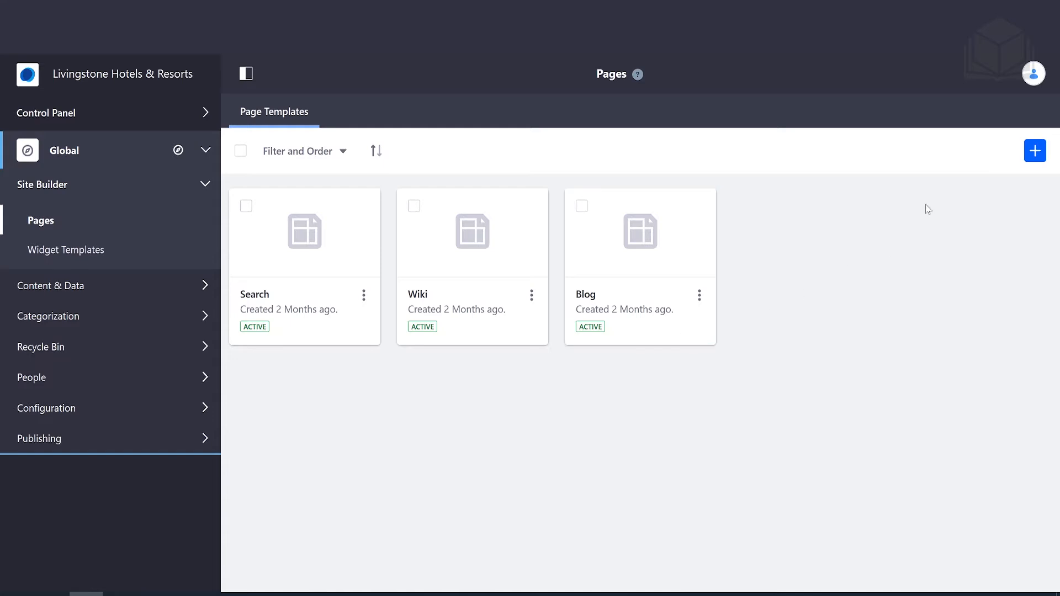
Step: Create a page template named "Hotel Landing Page" with the description "A landing pagefor thevarioushotel and resort locations."
left_click(1042, 160)
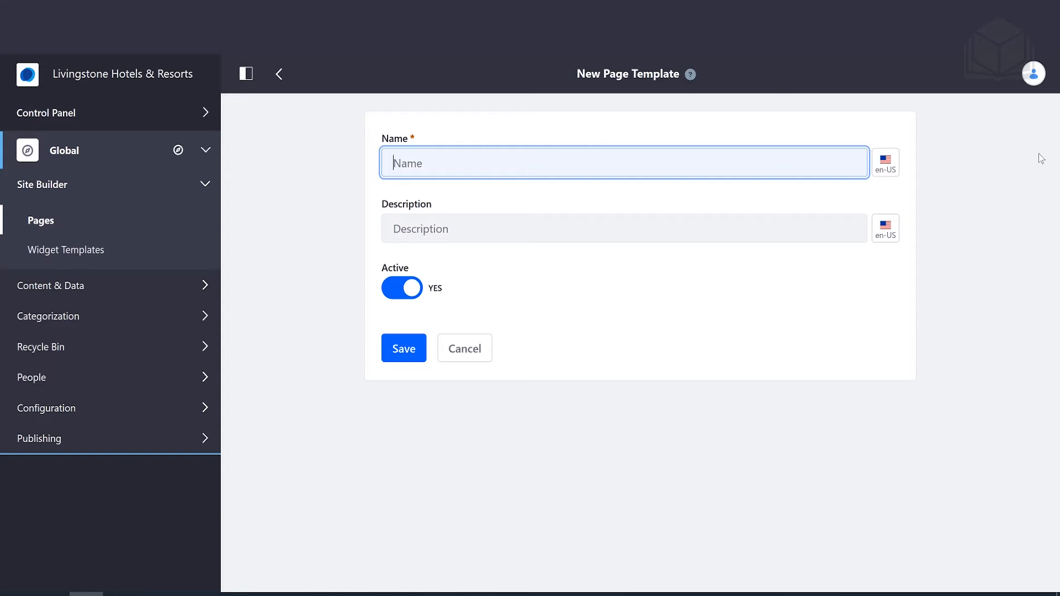
type("Hotel Landing Page")
key("Tab")
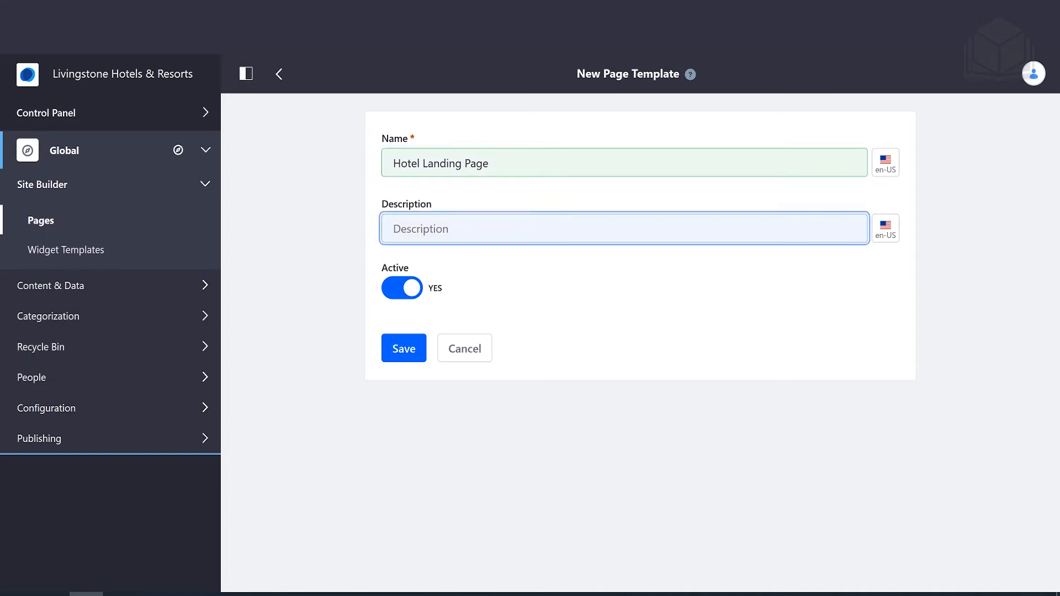
type("A landing pagefor thevarioushotel and resort locations.")
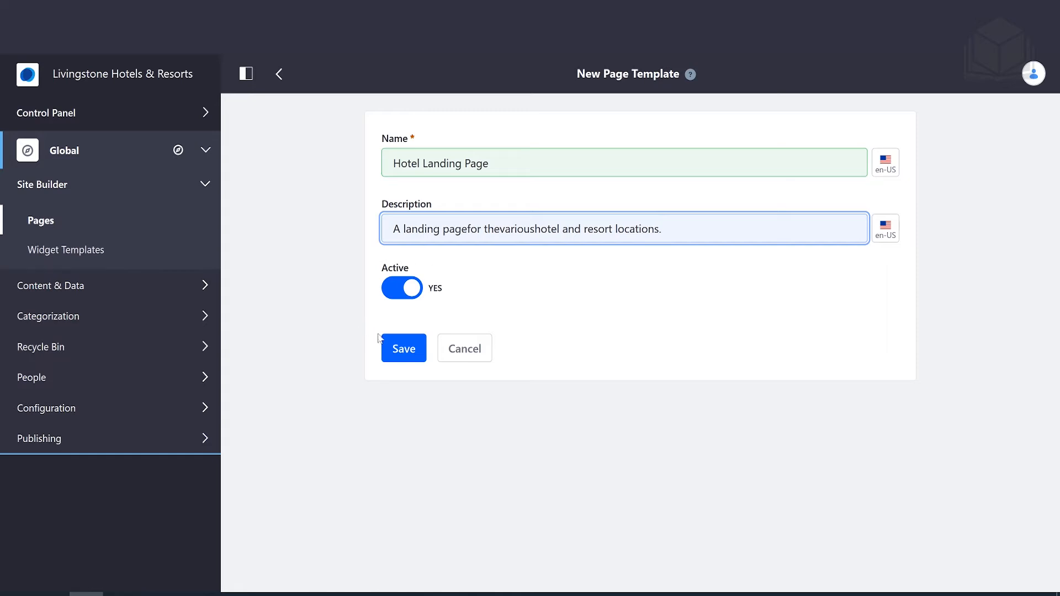
left_click(405, 356)
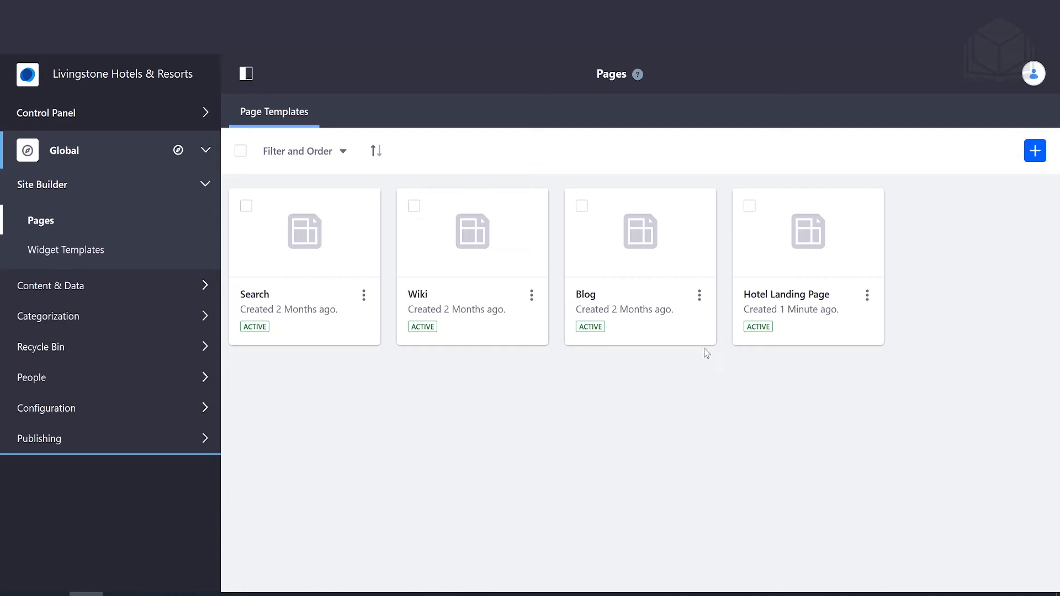
Step: Open the Hotel Landing Page template's configuration and choose the 1-2-1 Columns (50/50) layout
left_click(782, 303)
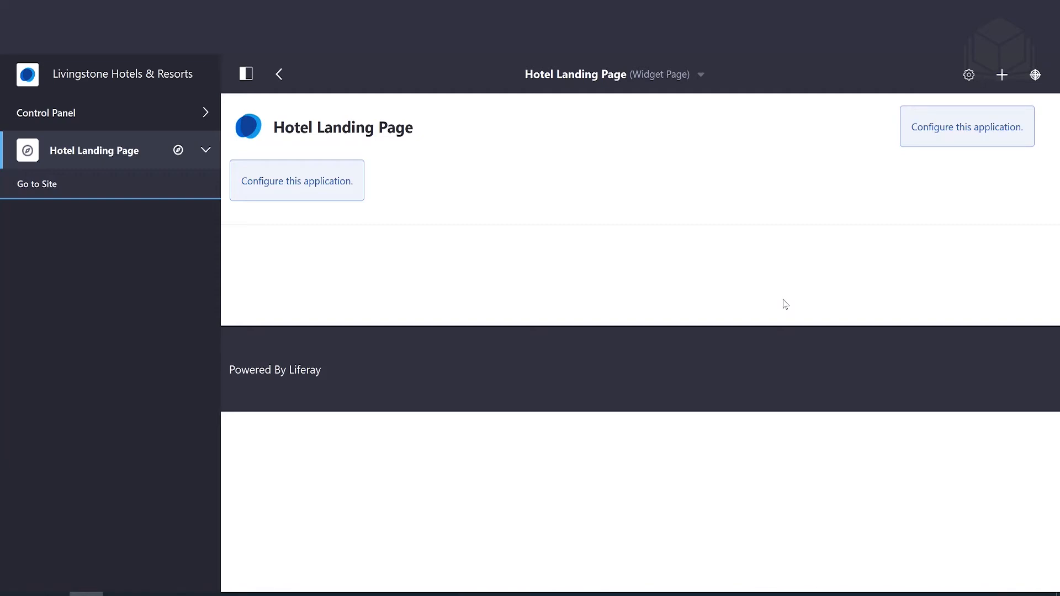
left_click(974, 80)
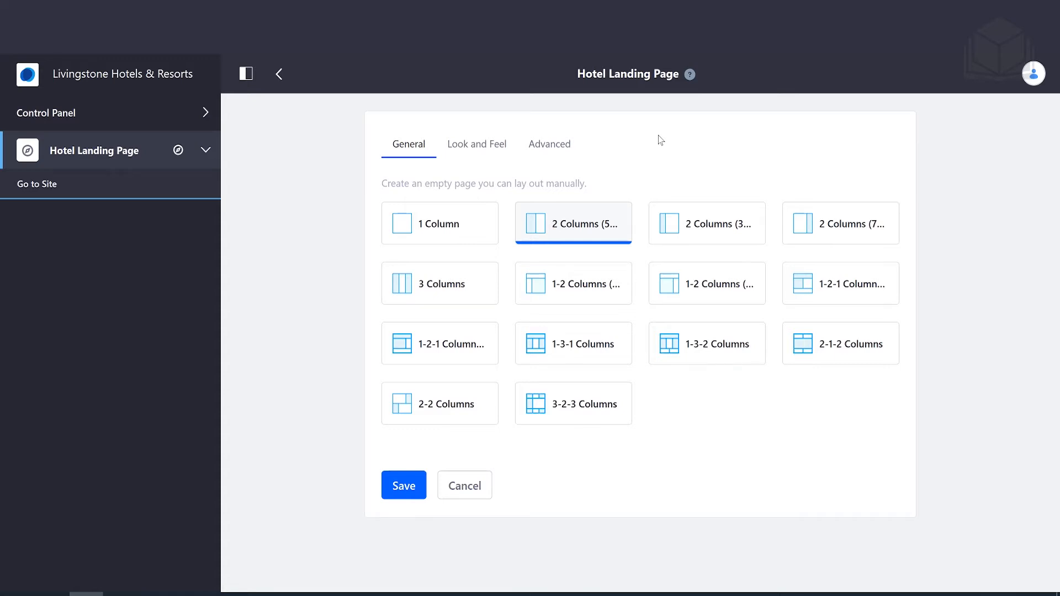
left_click(850, 294)
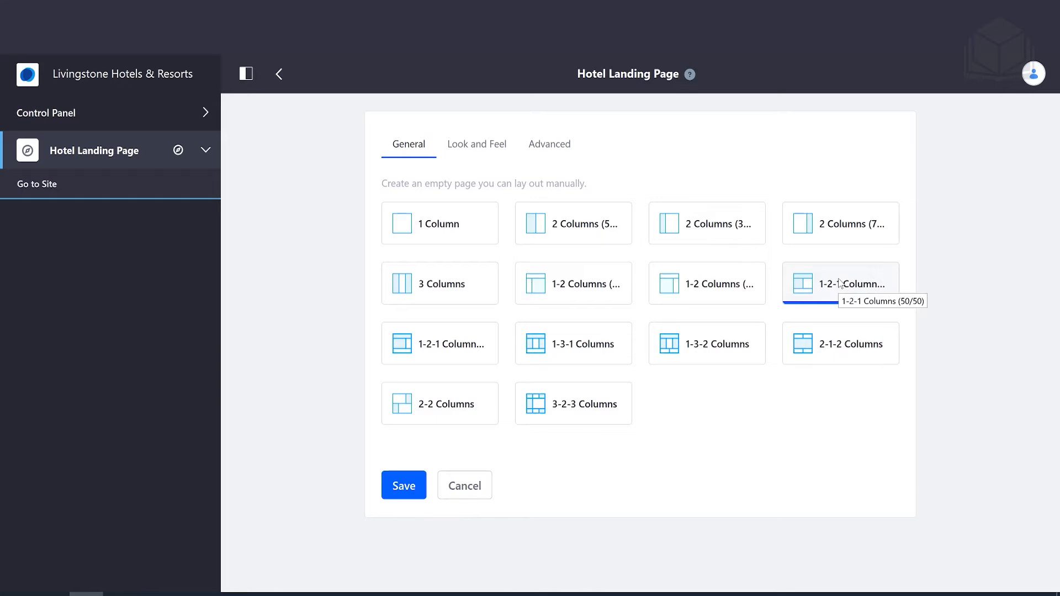
Step: Define a specific look and feel for the Hotel Landing Page template using the Livingstone Fjord Theme, and save the configuration
left_click(480, 147)
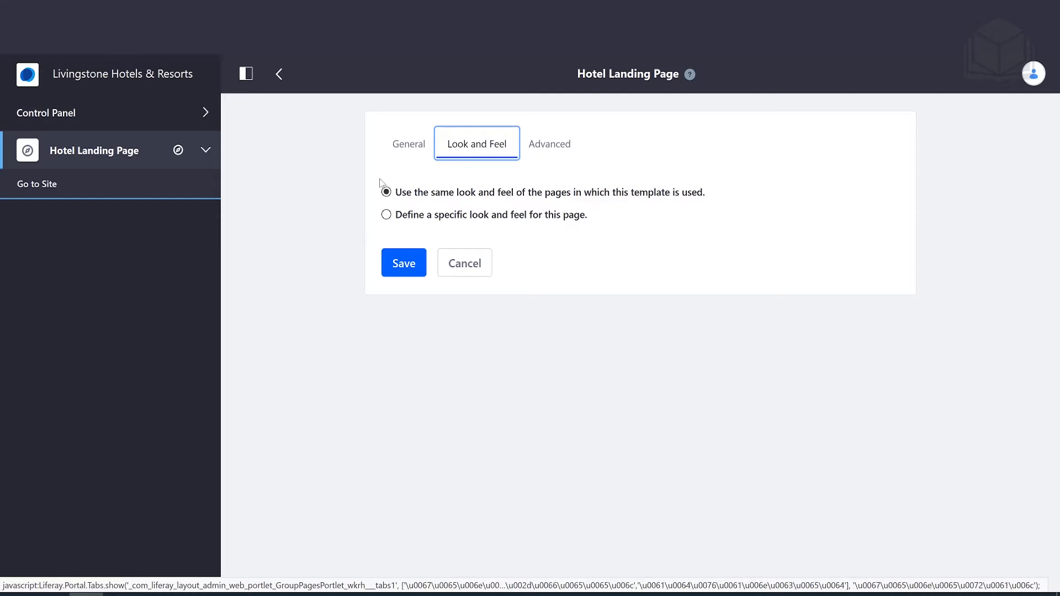
left_click(386, 215)
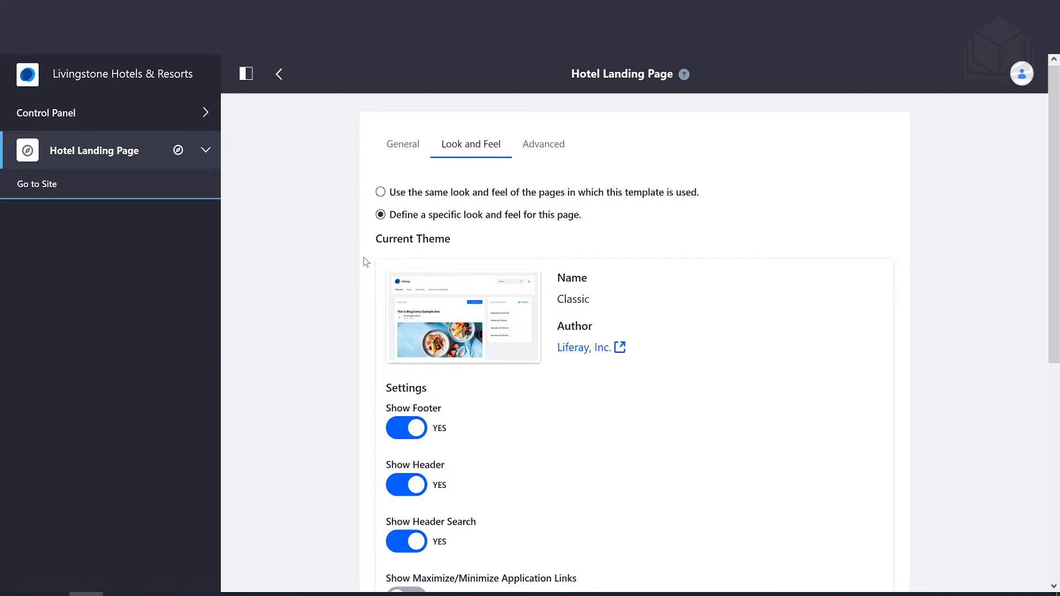
scroll(366, 263, "down", 5)
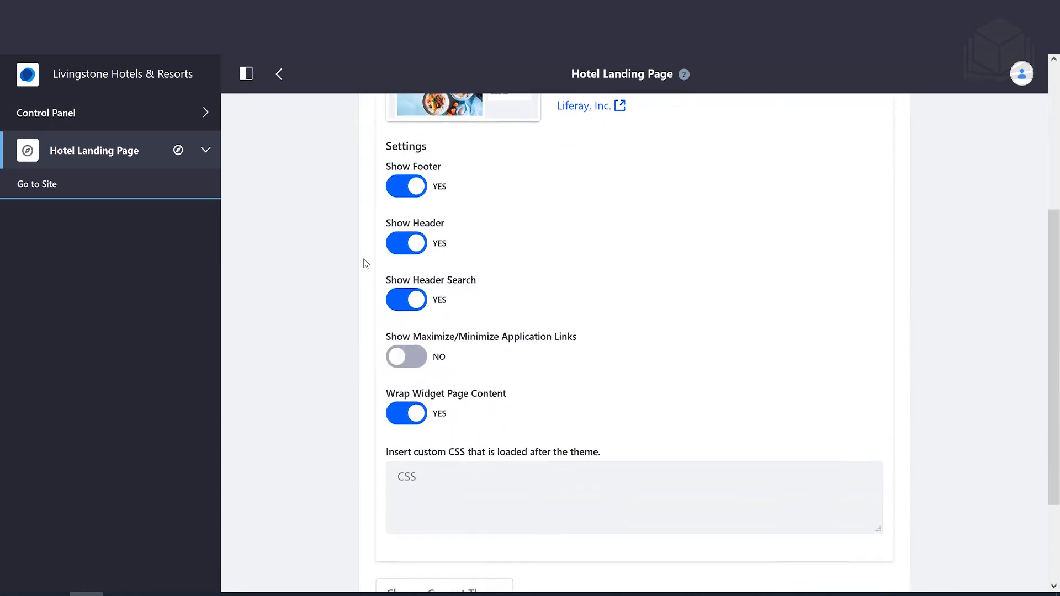
scroll(366, 263, "down", 3)
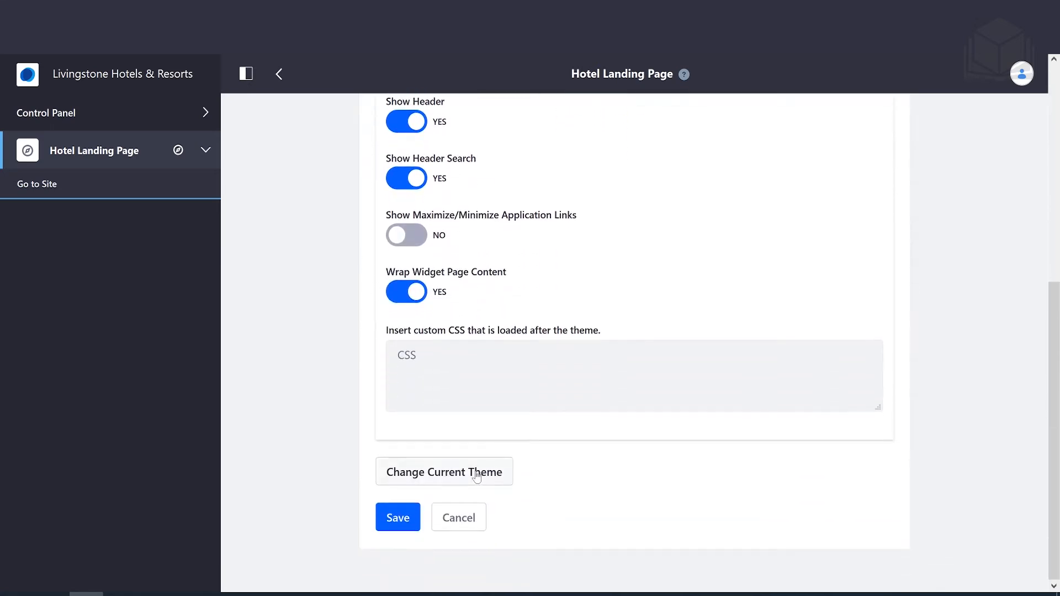
left_click(476, 477)
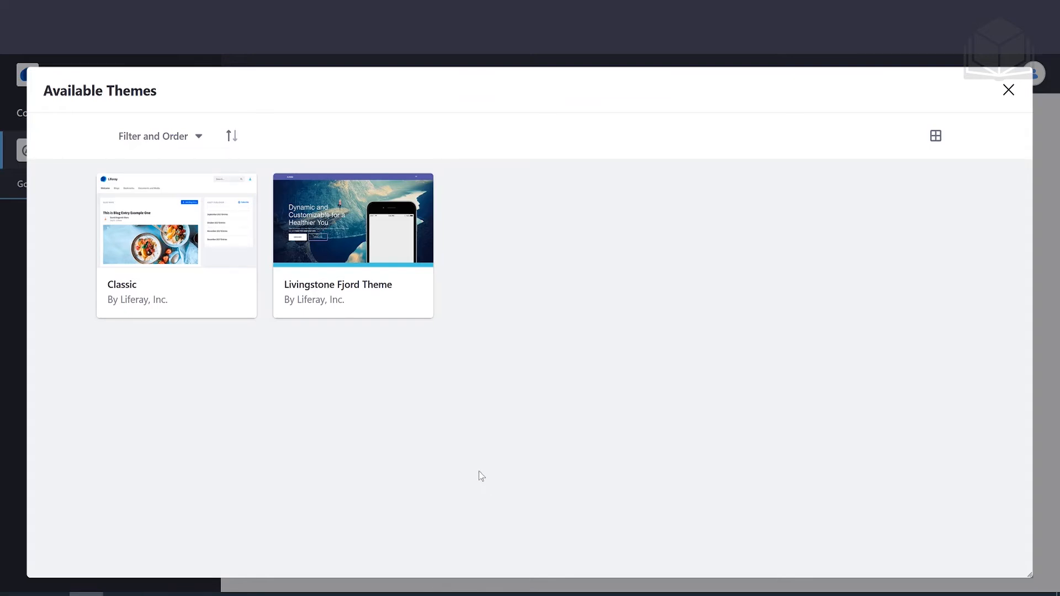
left_click(380, 263)
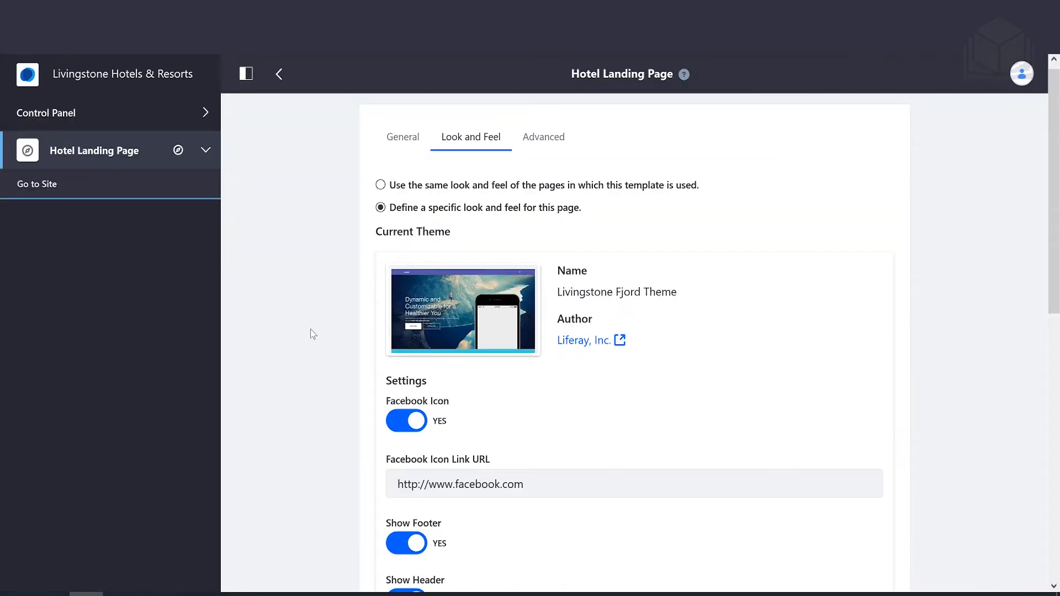
scroll(327, 340, "down", 4)
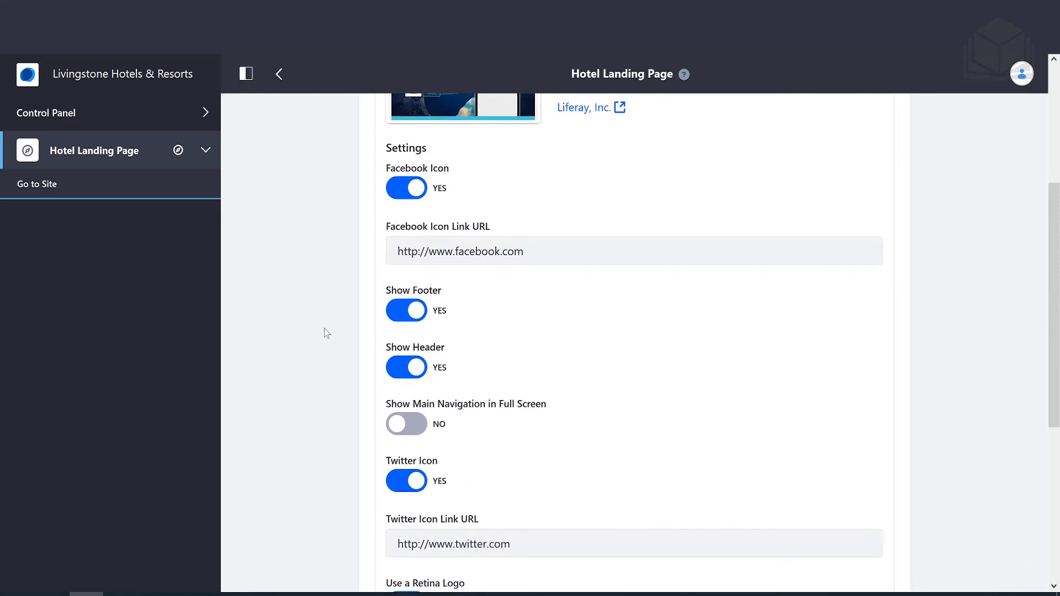
scroll(320, 329, "down", 5)
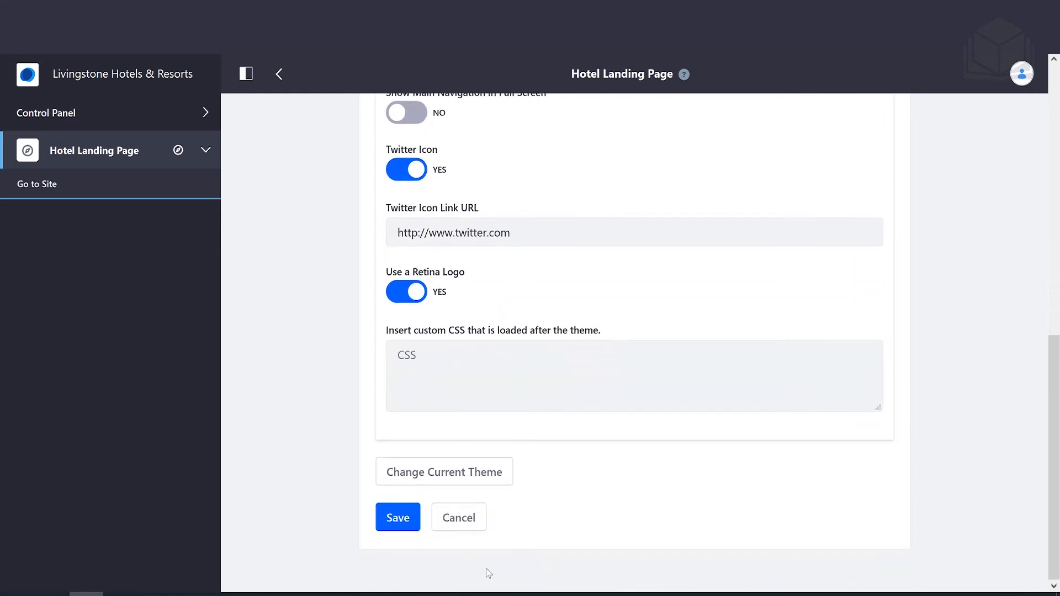
left_click(399, 518)
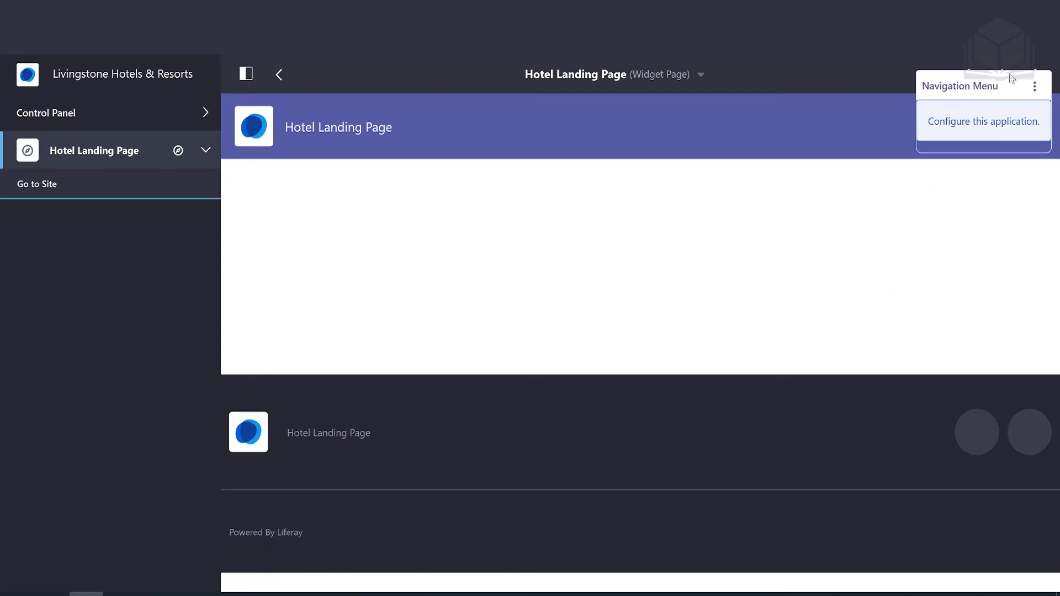
Step: Add Web Content Display widgets to the template's top row and middle-left column, and an Asset Publisher to the middle-right column
left_click(1001, 74)
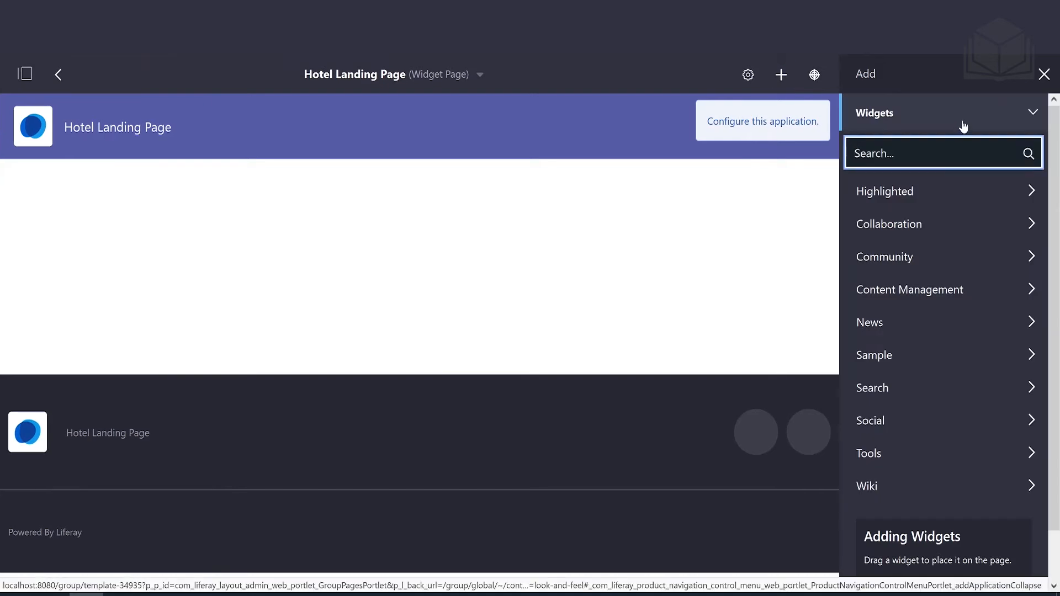
left_click(947, 193)
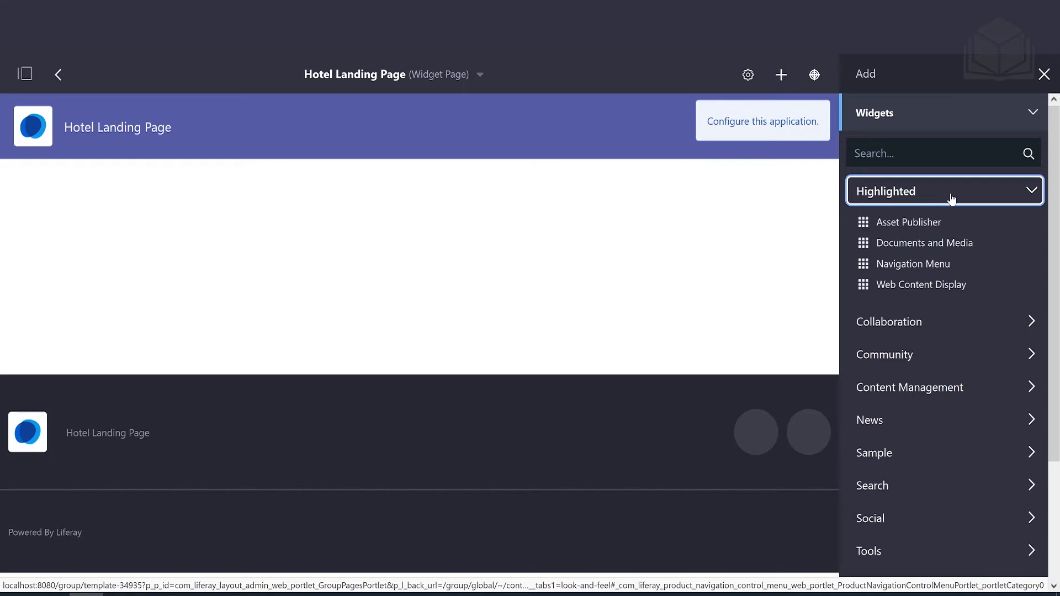
mouse_move(947, 285)
left_click_drag(948, 285, 402, 188)
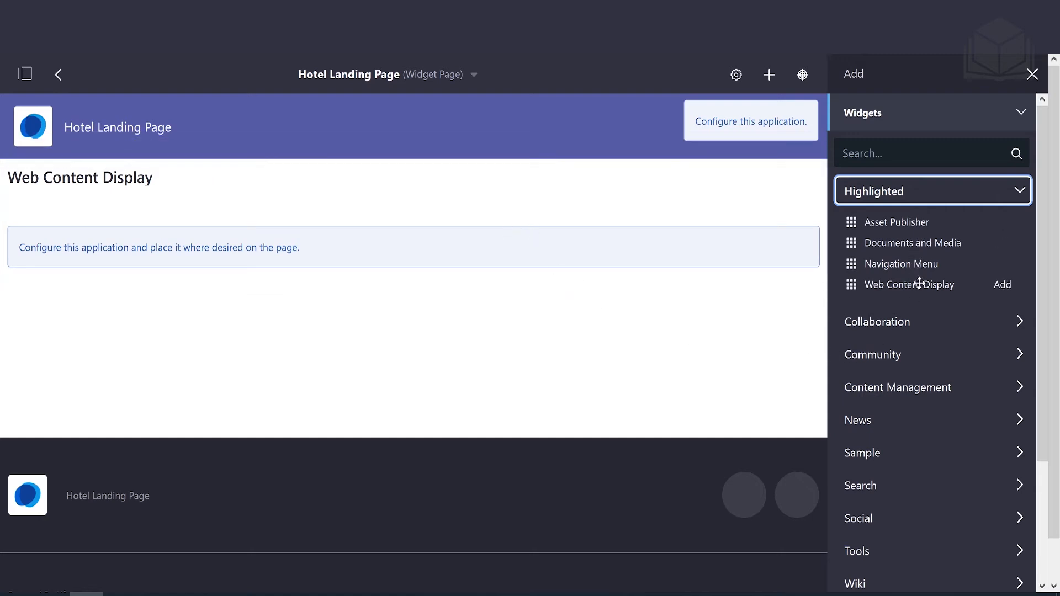
left_click_drag(918, 280, 123, 344)
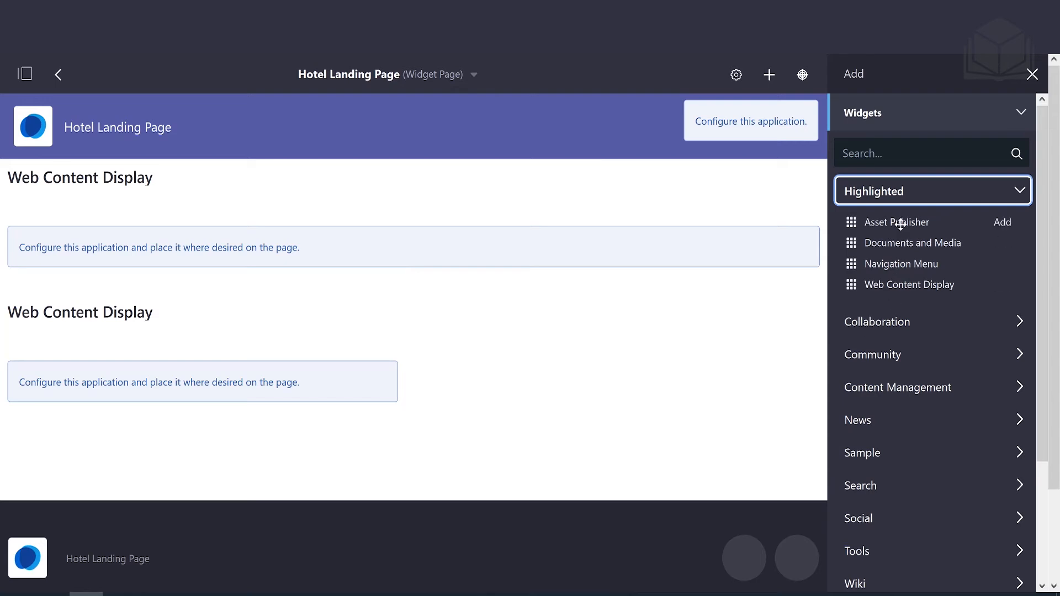
left_click_drag(900, 224, 639, 346)
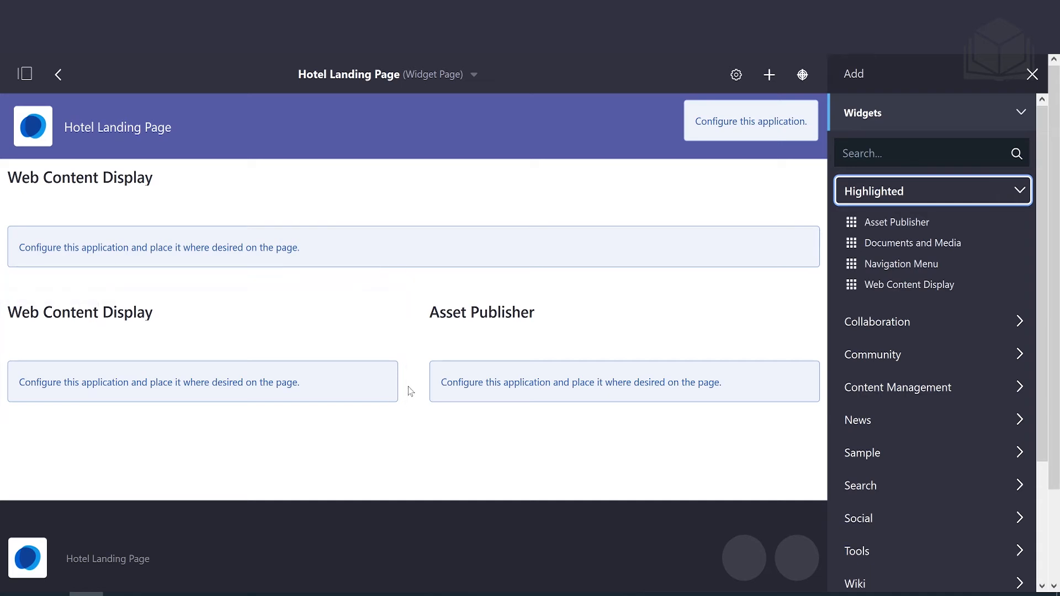
Step: Find the Language Selector widget with the search term "language" and add it to the full-width bottom row of the template
scroll(411, 391, "down", 2)
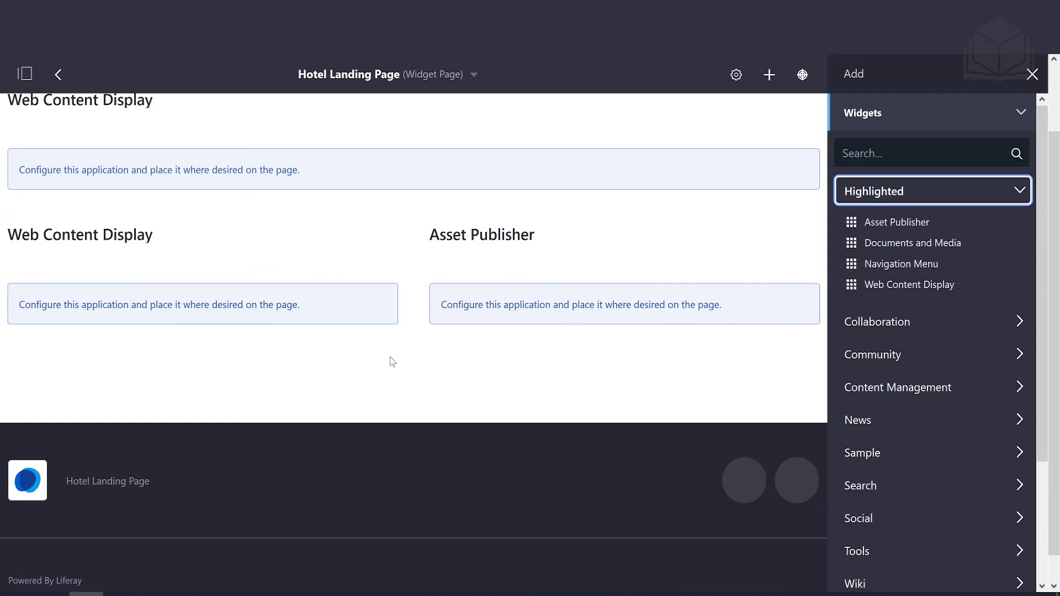
key("shift+Tab")
type("language")
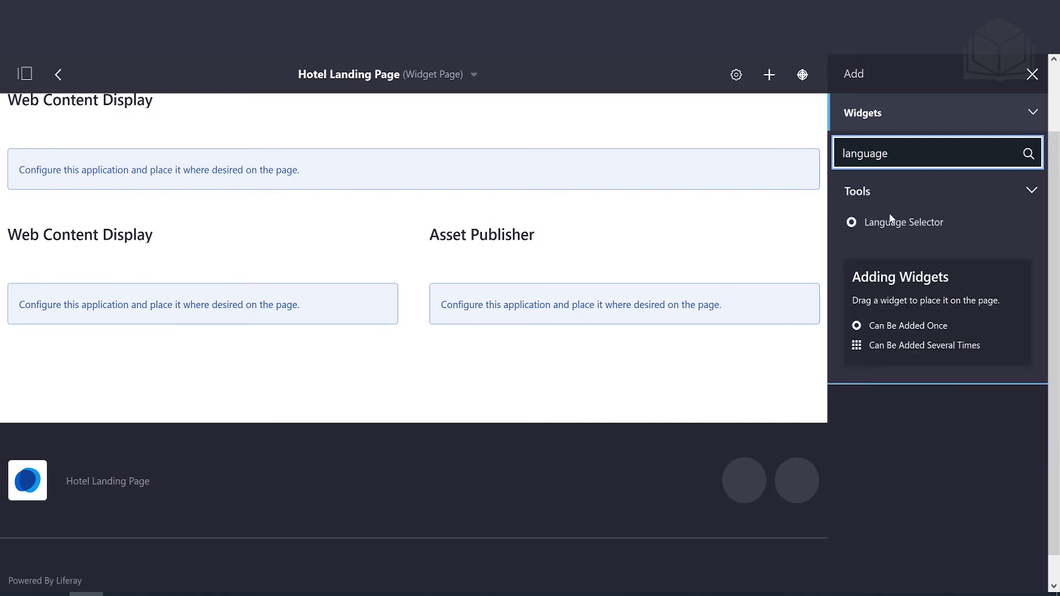
left_click_drag(885, 223, 398, 380)
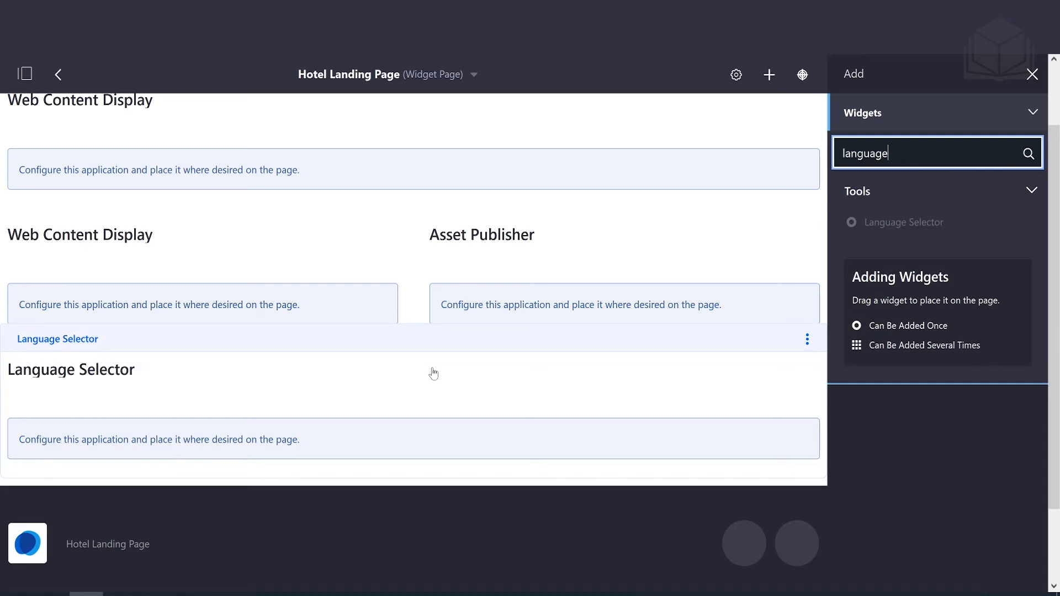
left_click(1032, 74)
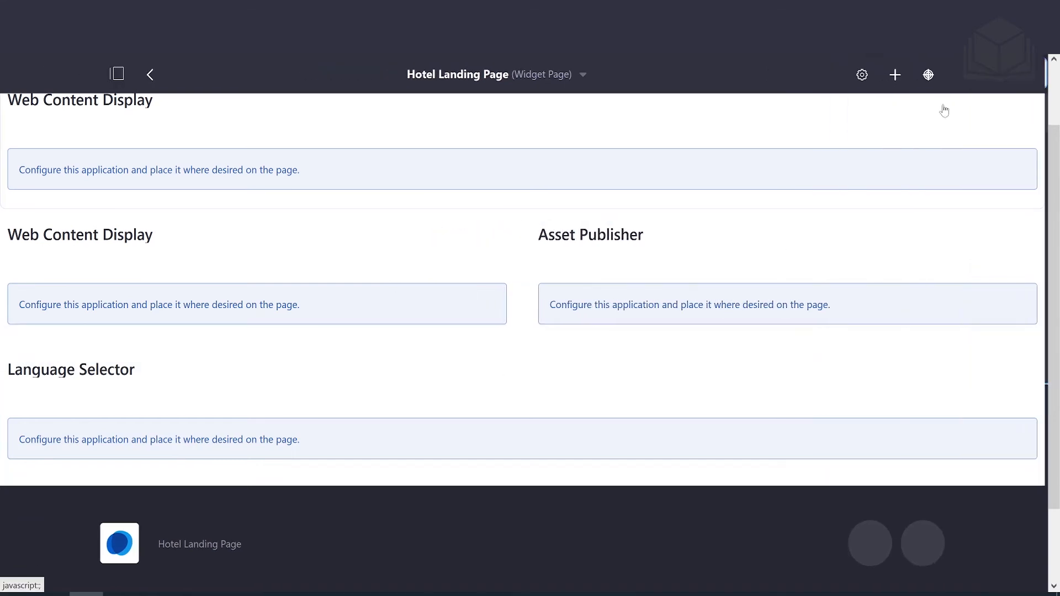
Step: Create another page template named "Asset Publisher Page" with the description "A widget page for displaying a specific type of content."
left_click(152, 75)
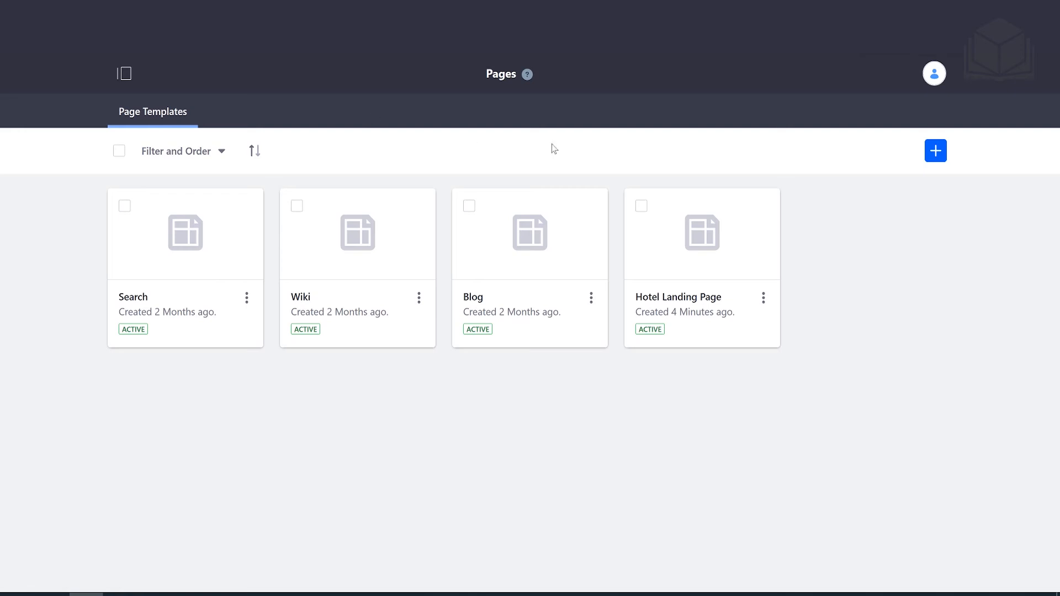
left_click(938, 152)
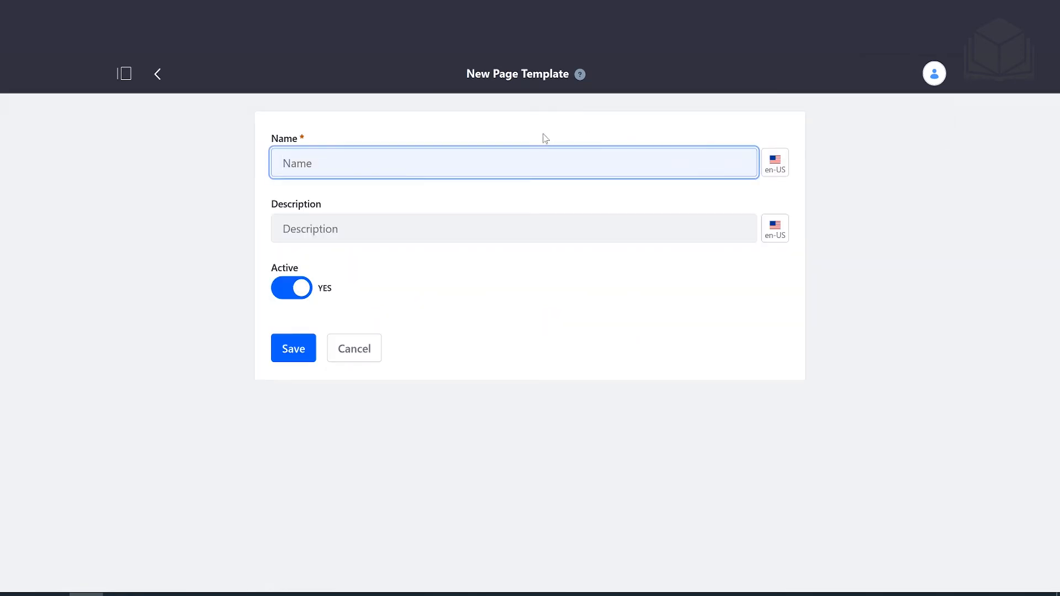
type("Asset Publisher Page")
key("Tab")
type("A ")
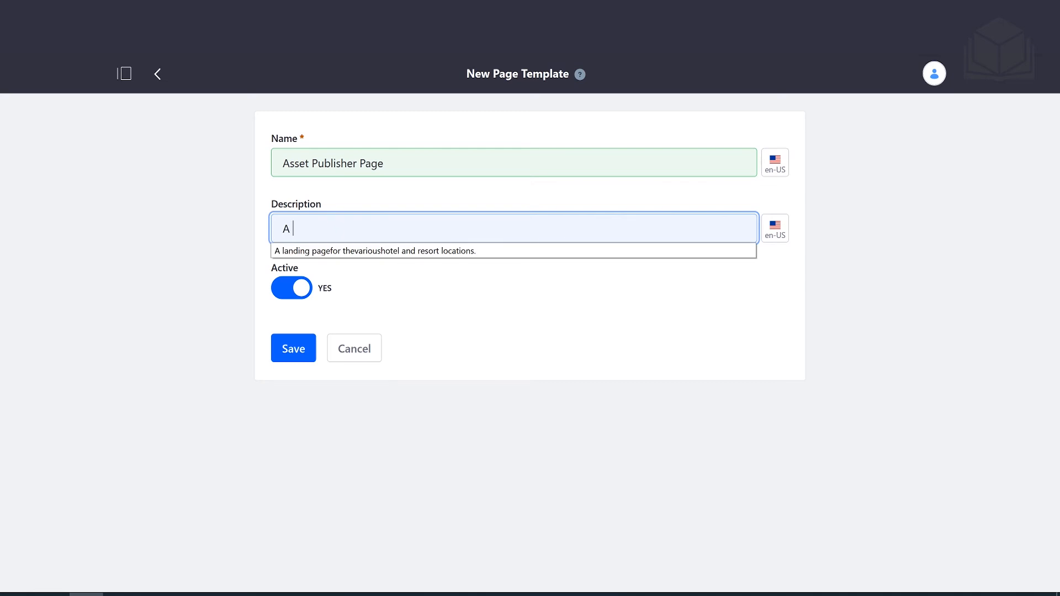
type("widget page for displaying a specific type of content.")
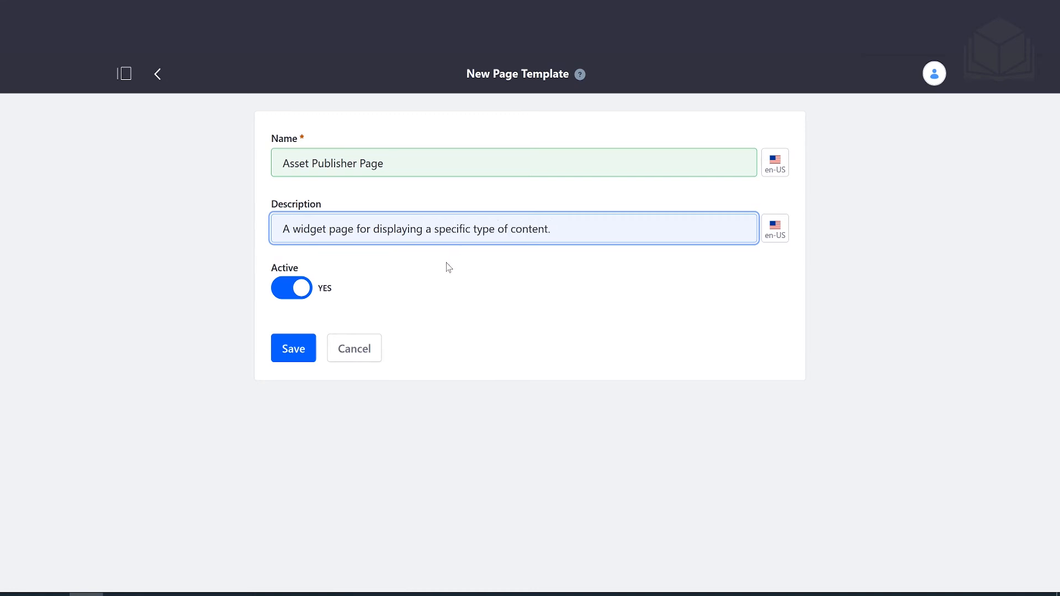
left_click(291, 350)
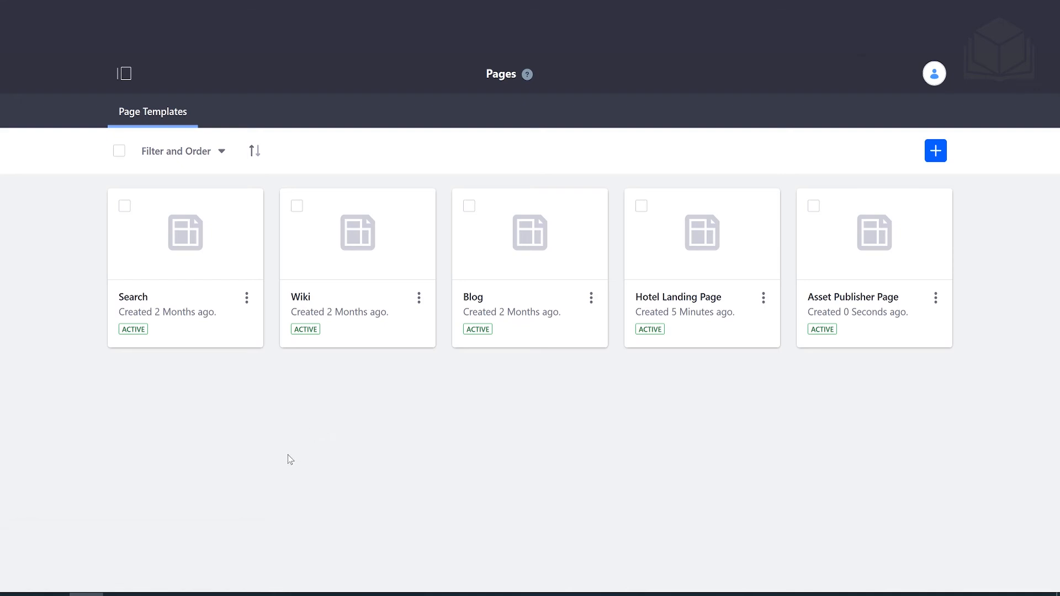
Step: Open the Asset Publisher Page template, set its layout to 1 Column, and save the configuration
left_click(874, 300)
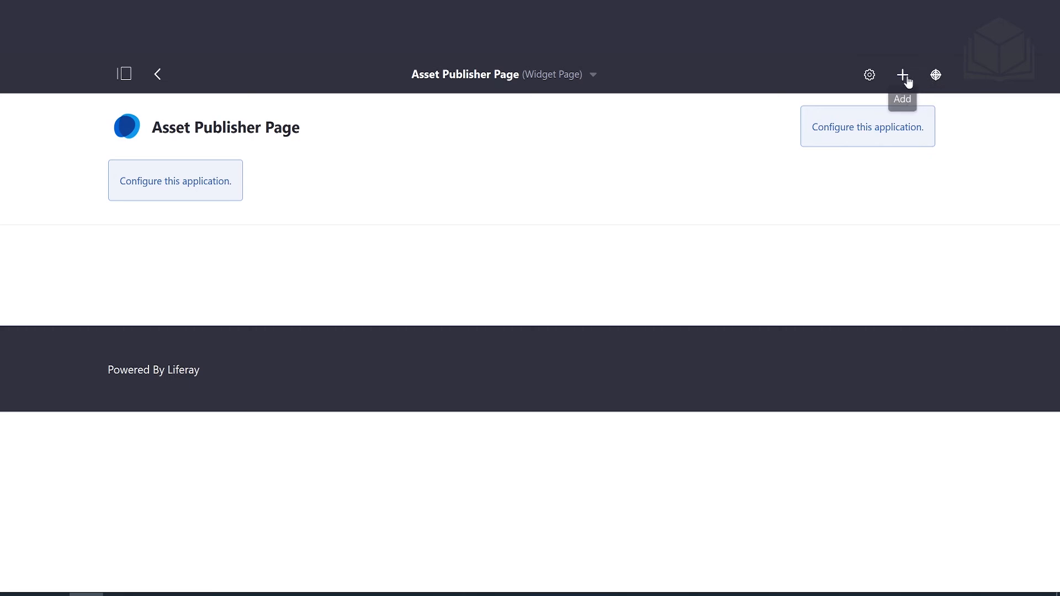
left_click(869, 74)
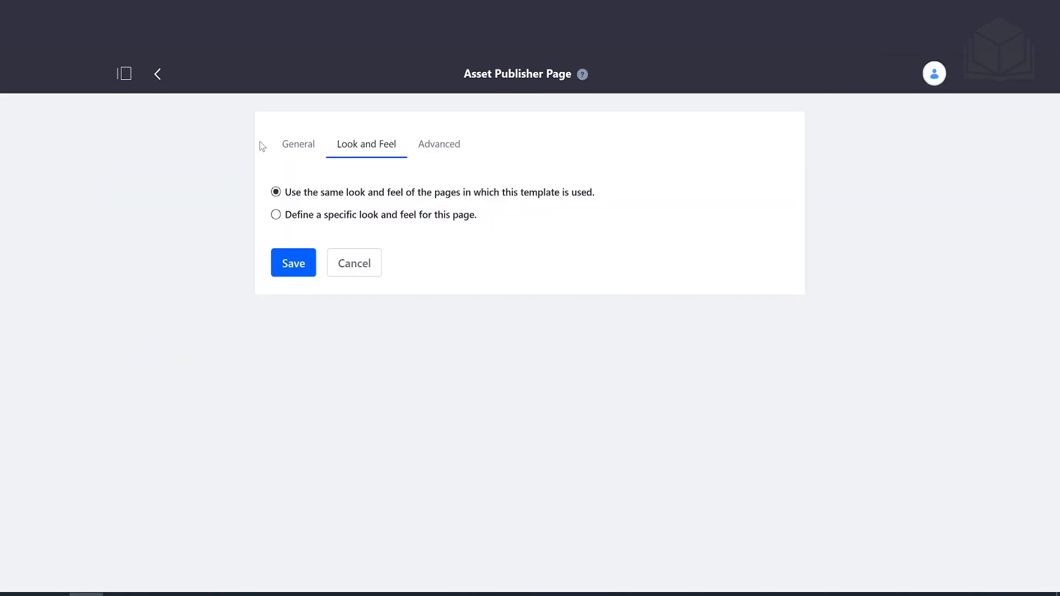
left_click(293, 145)
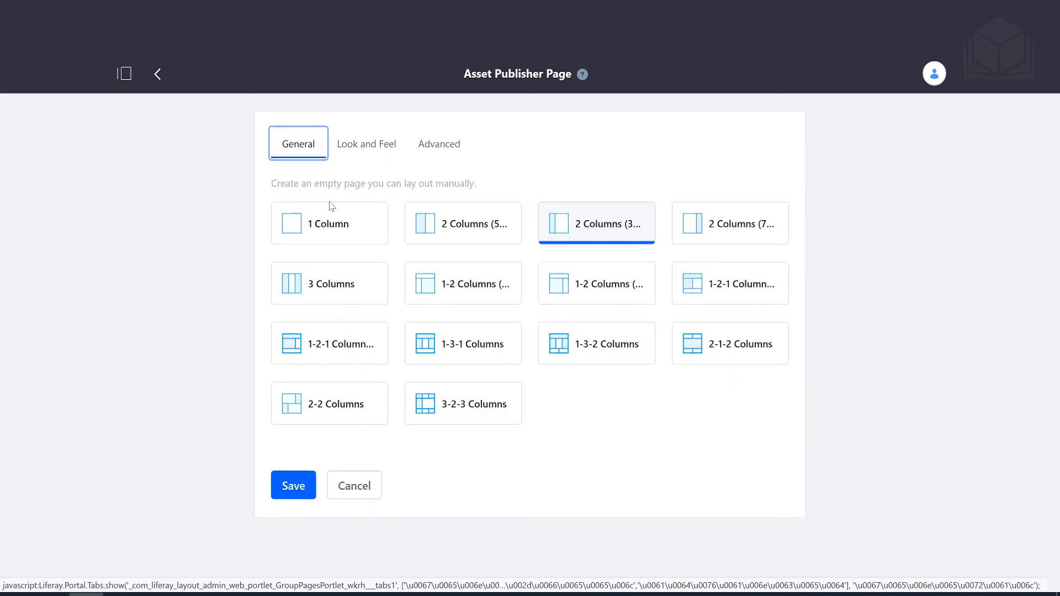
left_click(337, 230)
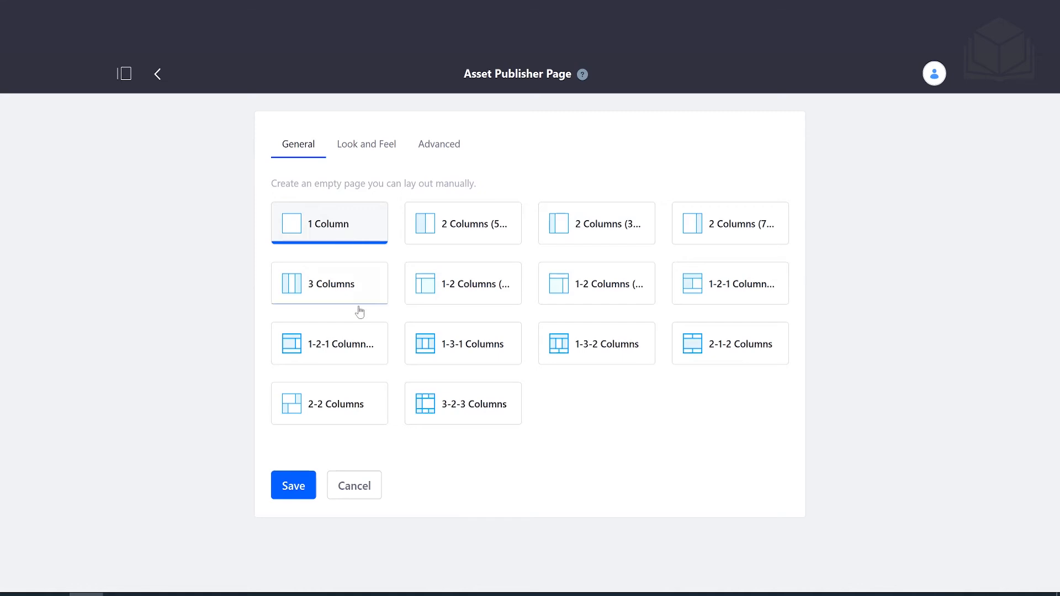
left_click(295, 487)
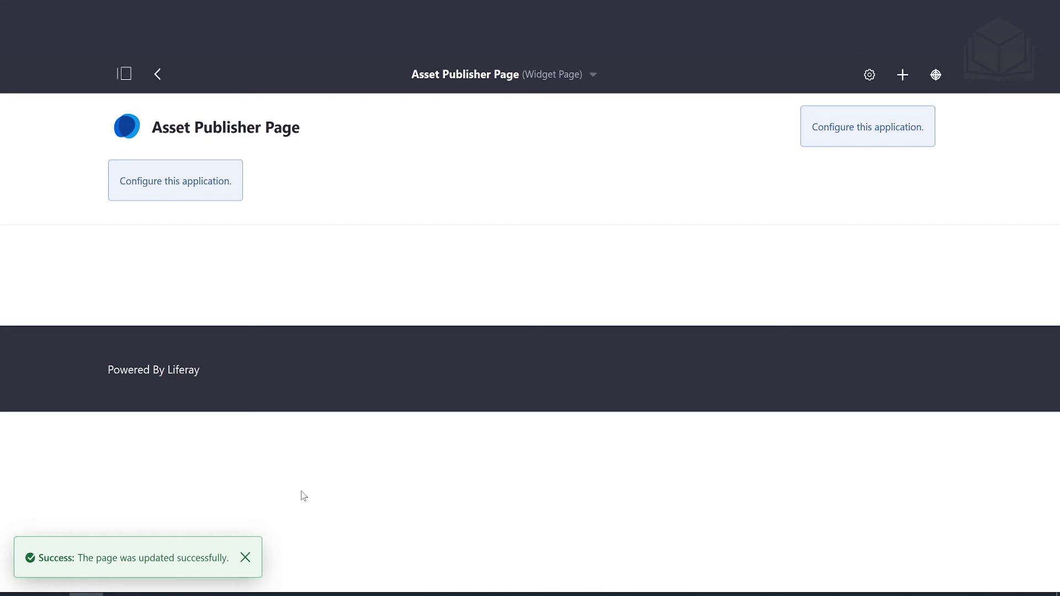
Step: Add the Asset Publisher widget from the Highlighted category to the template's single column
left_click(909, 80)
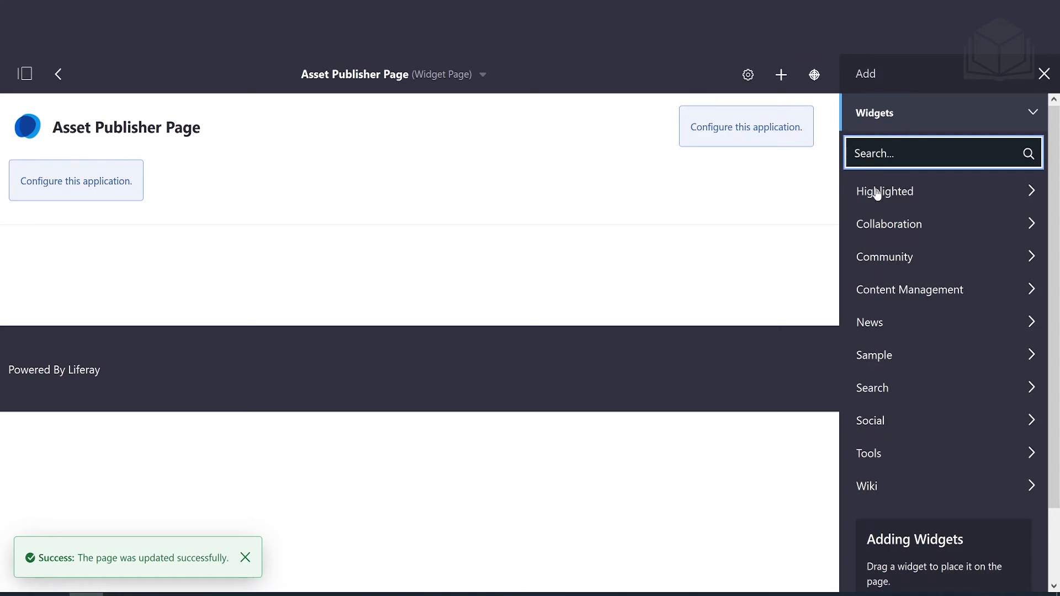
left_click(921, 192)
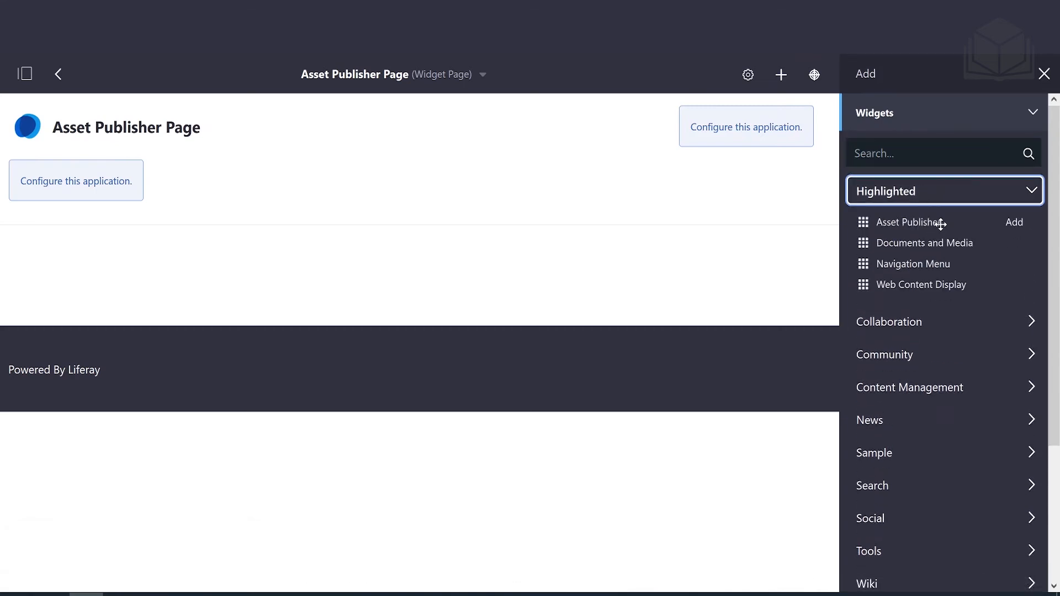
left_click_drag(940, 223, 443, 258)
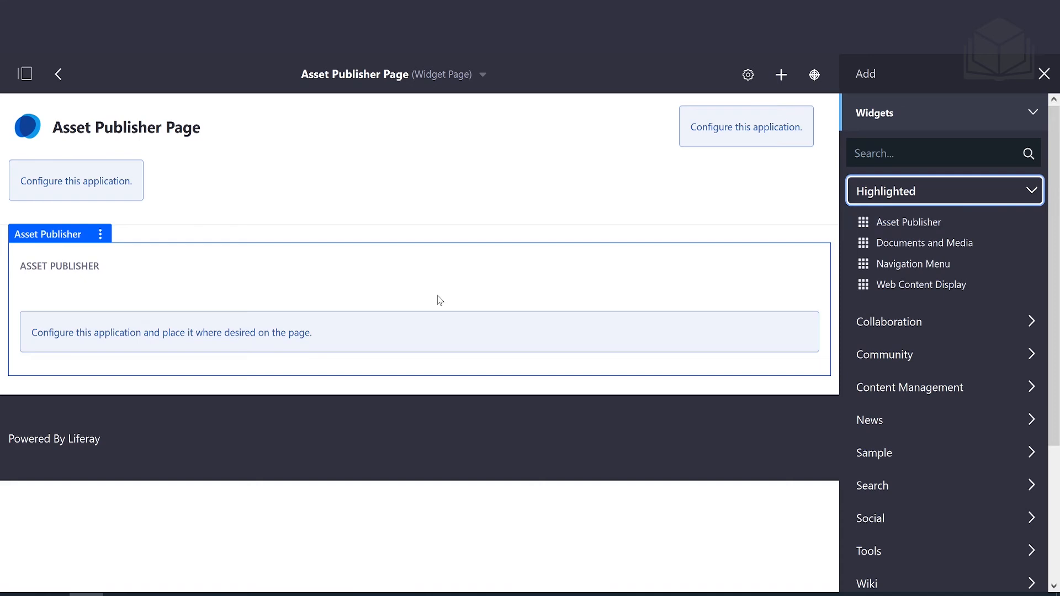
left_click(1044, 73)
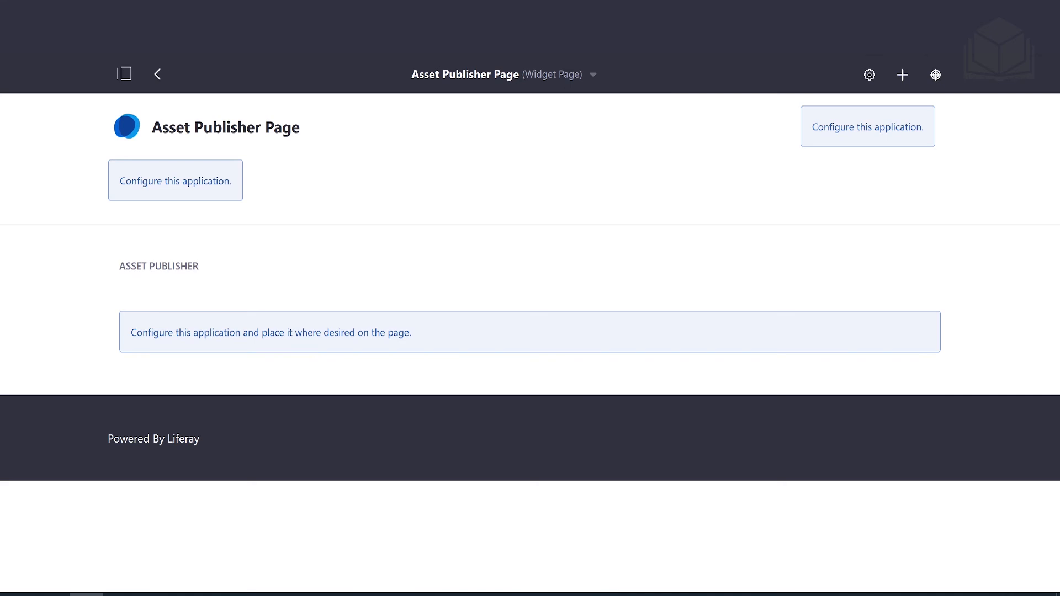
Step: Switch to the Livingstone Hotels & Resorts site and open its Pages administration in Site Builder
left_click(124, 74)
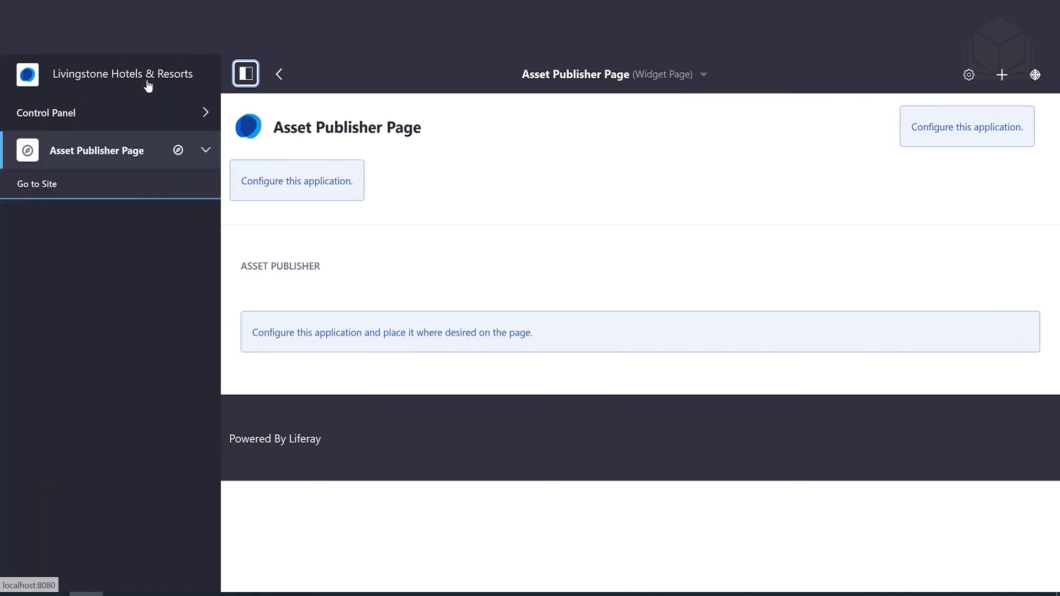
left_click(178, 157)
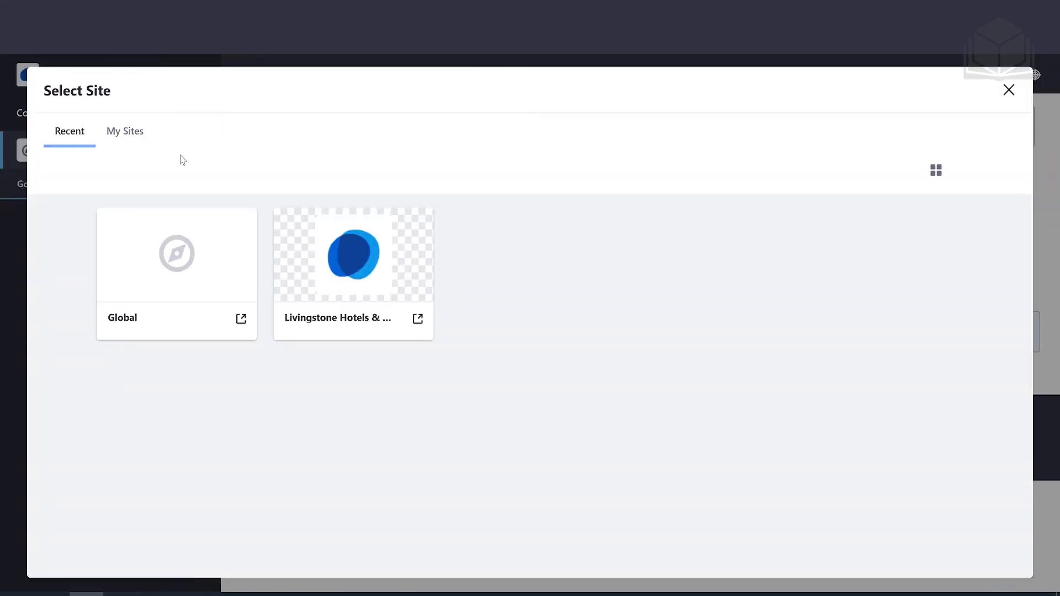
left_click(331, 319)
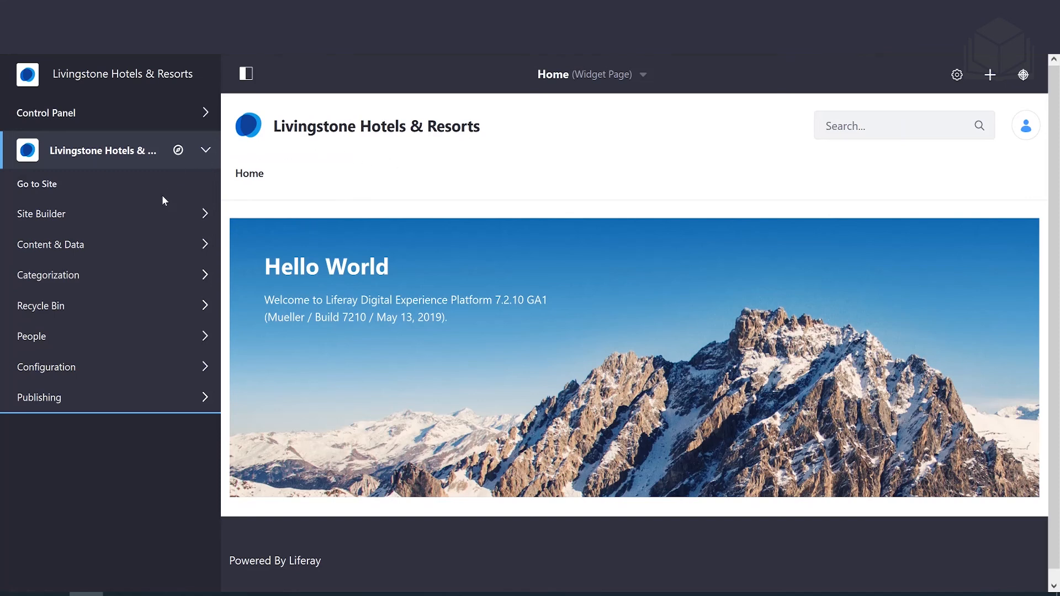
left_click(142, 214)
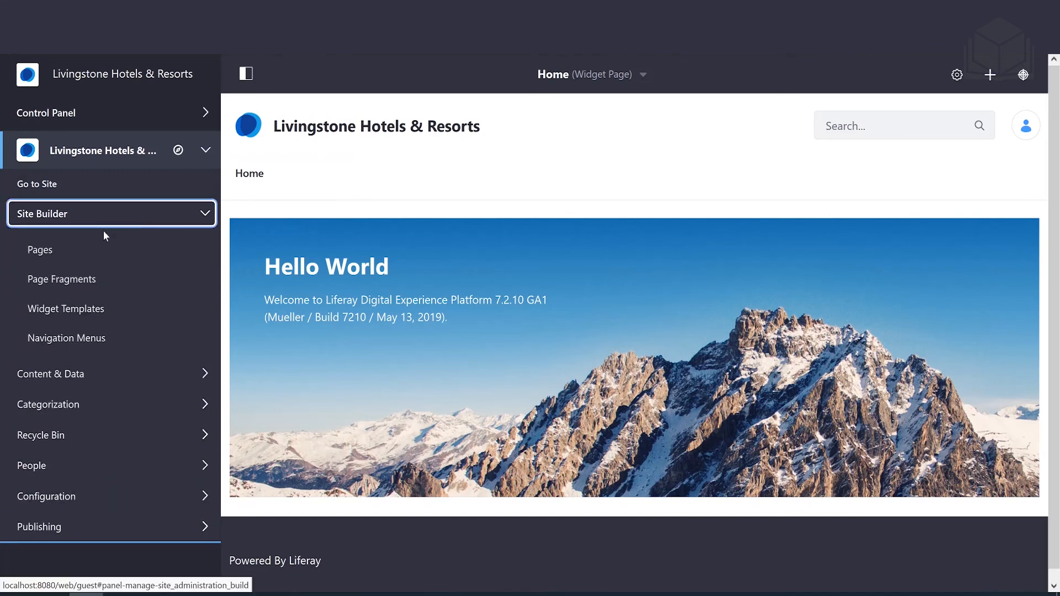
left_click(70, 251)
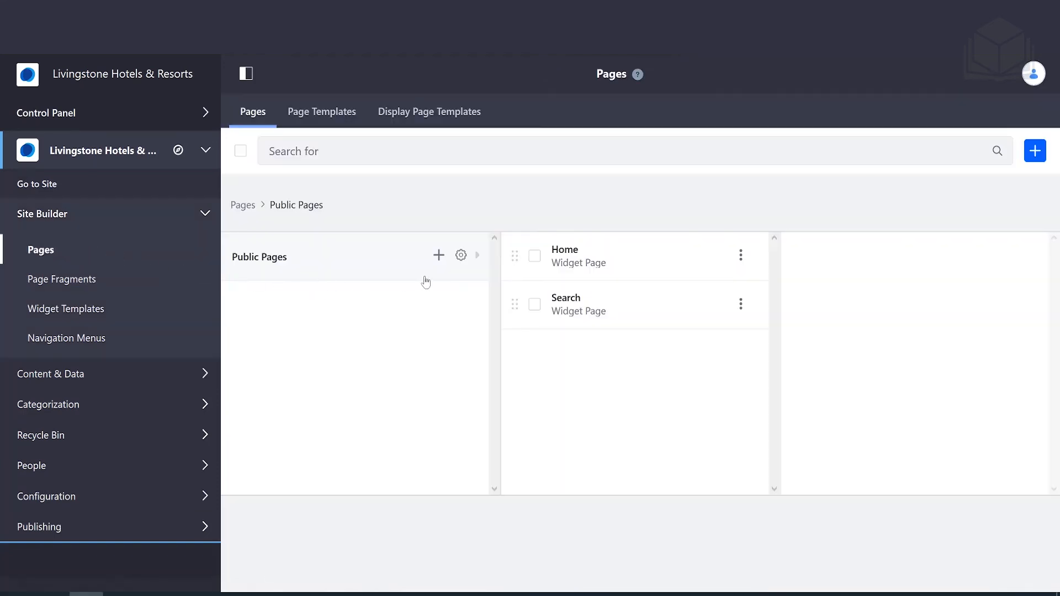
Step: Add a public page named "Livingstone Gallery" based on the global Asset Publisher Page template, and save its default configuration
left_click(442, 261)
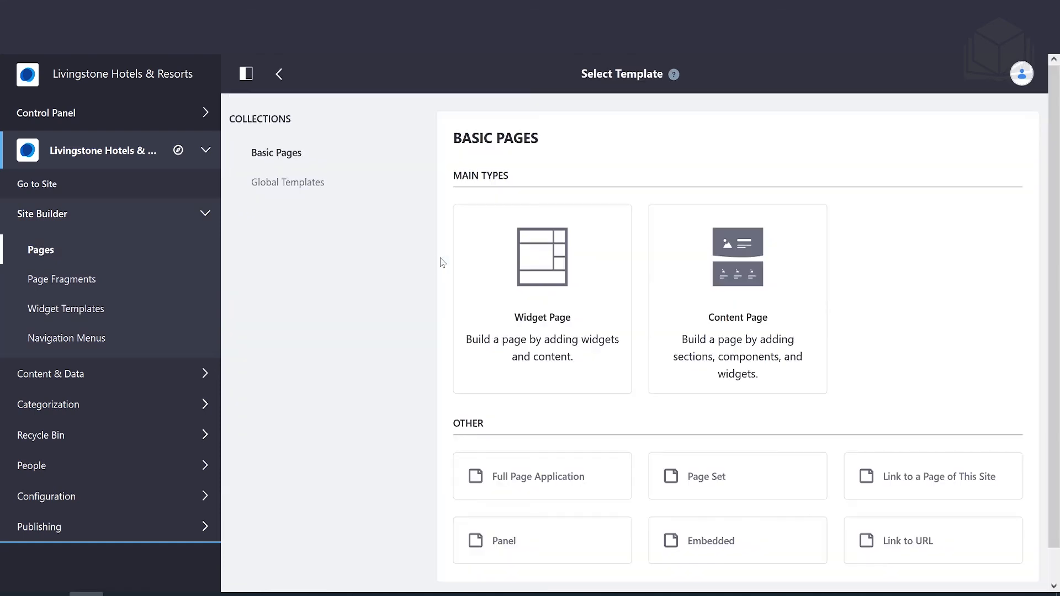
left_click(318, 189)
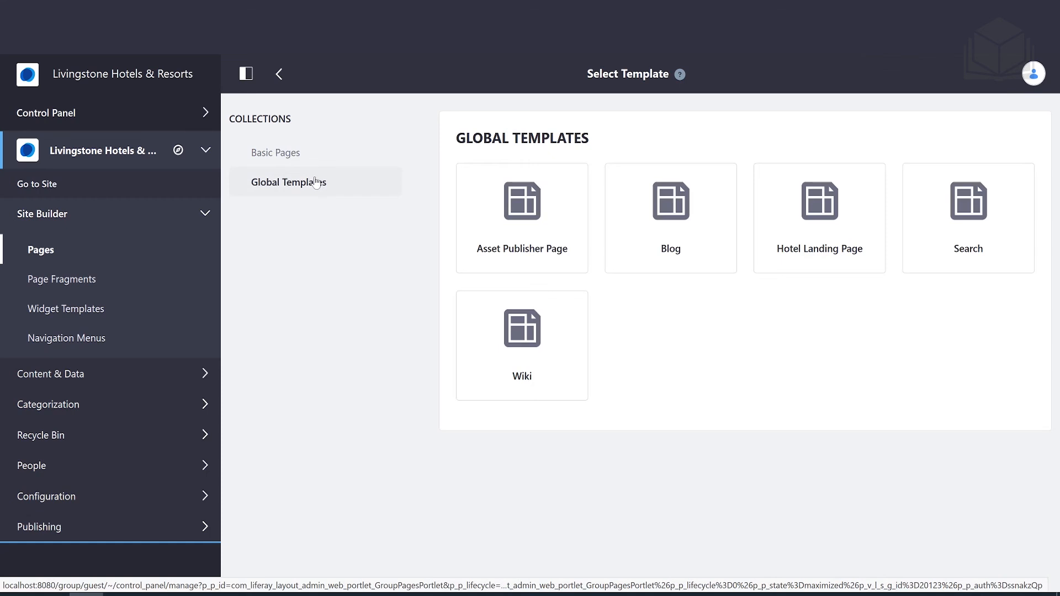
left_click(538, 253)
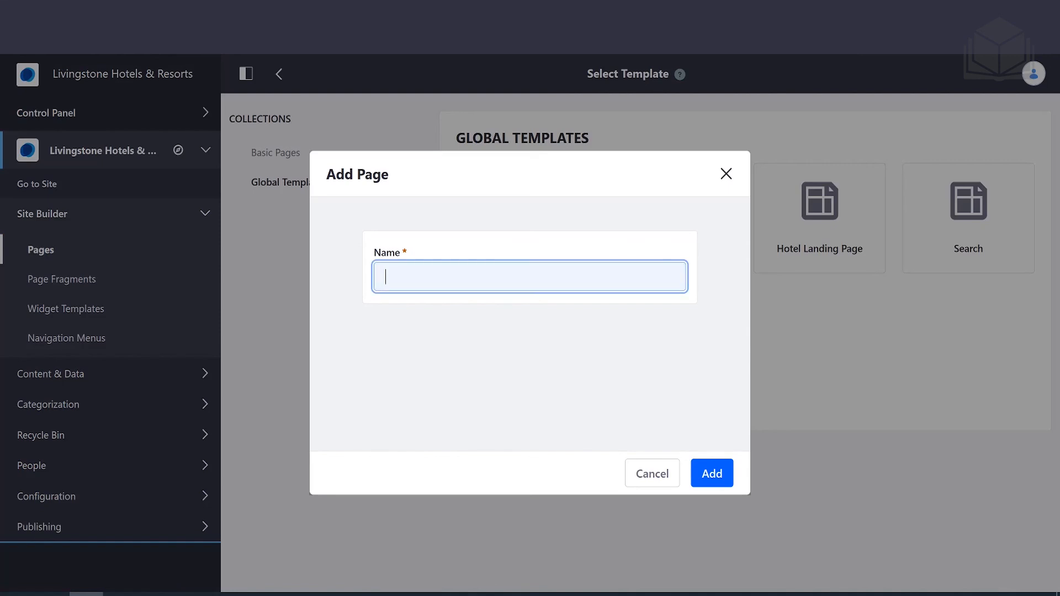
type("Livingstone Gallery")
left_click(711, 477)
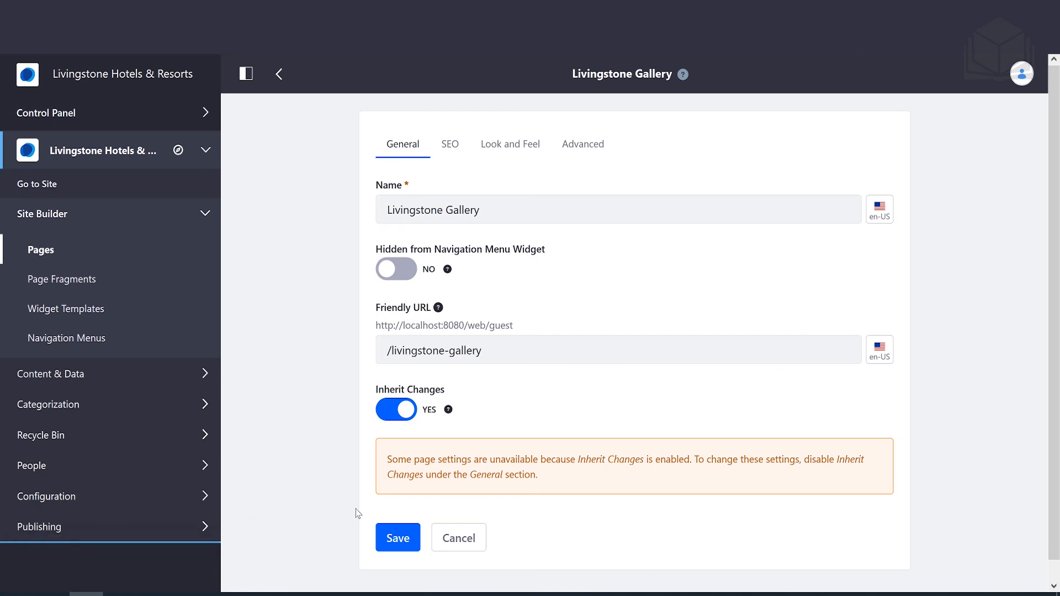
left_click(401, 534)
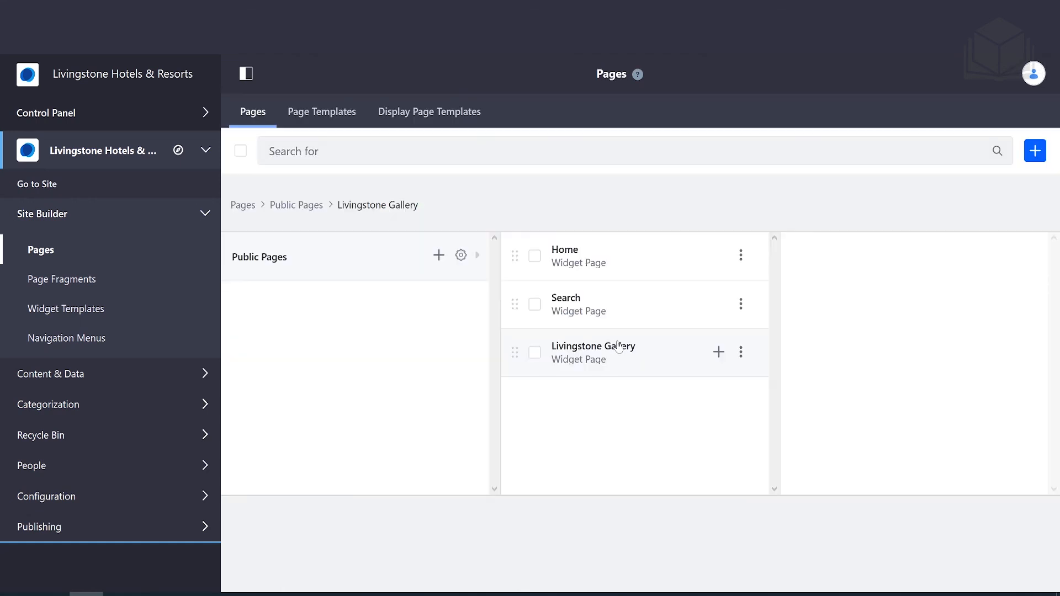
Step: Go to the Livingstone Hotels & Resorts site and open the Livingstone Gallery page from its navigation
left_click(52, 190)
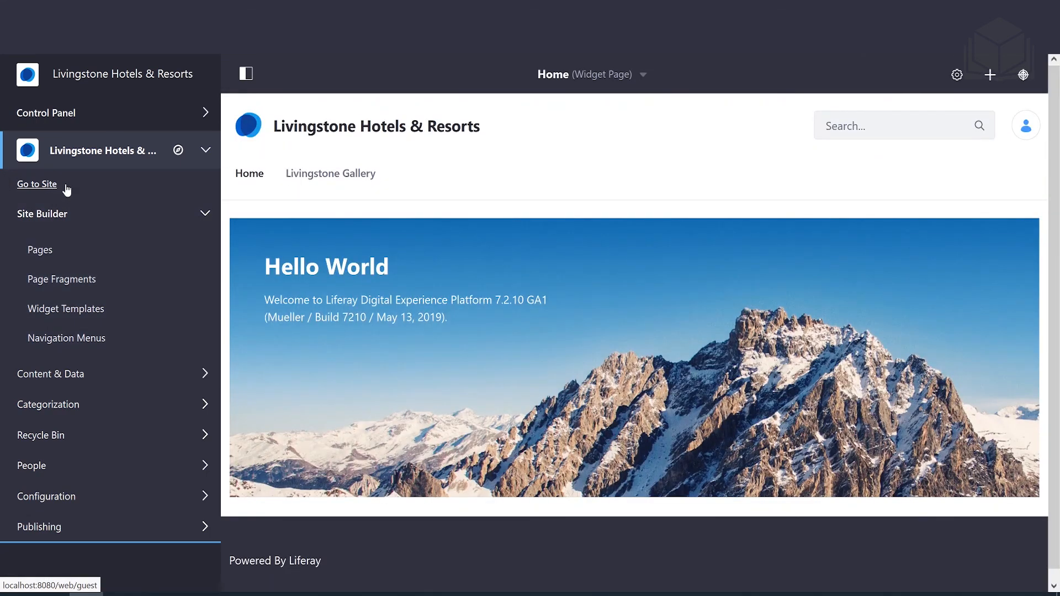
left_click(330, 176)
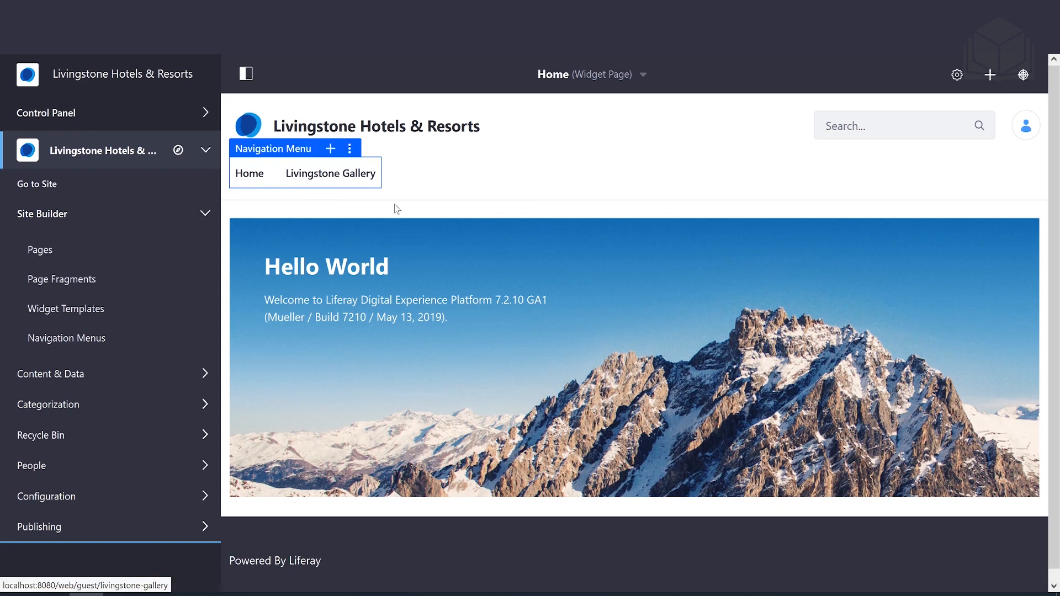